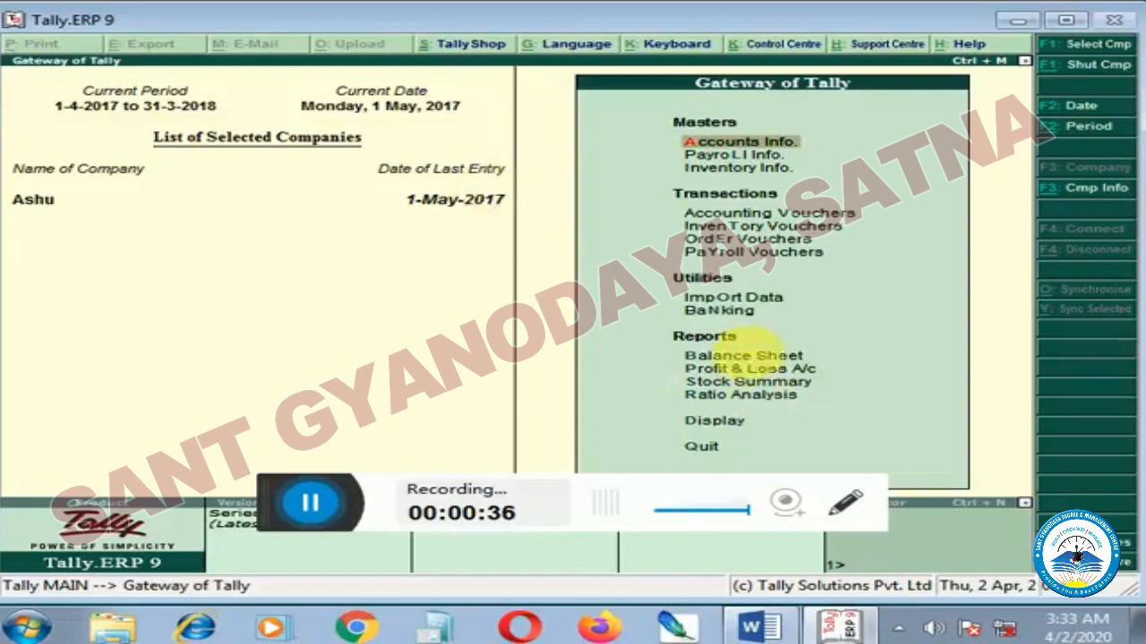
Switch to the Word document to read the Unit-1 topic list, and return to Tally.ERP 9.
left_click(750, 631)
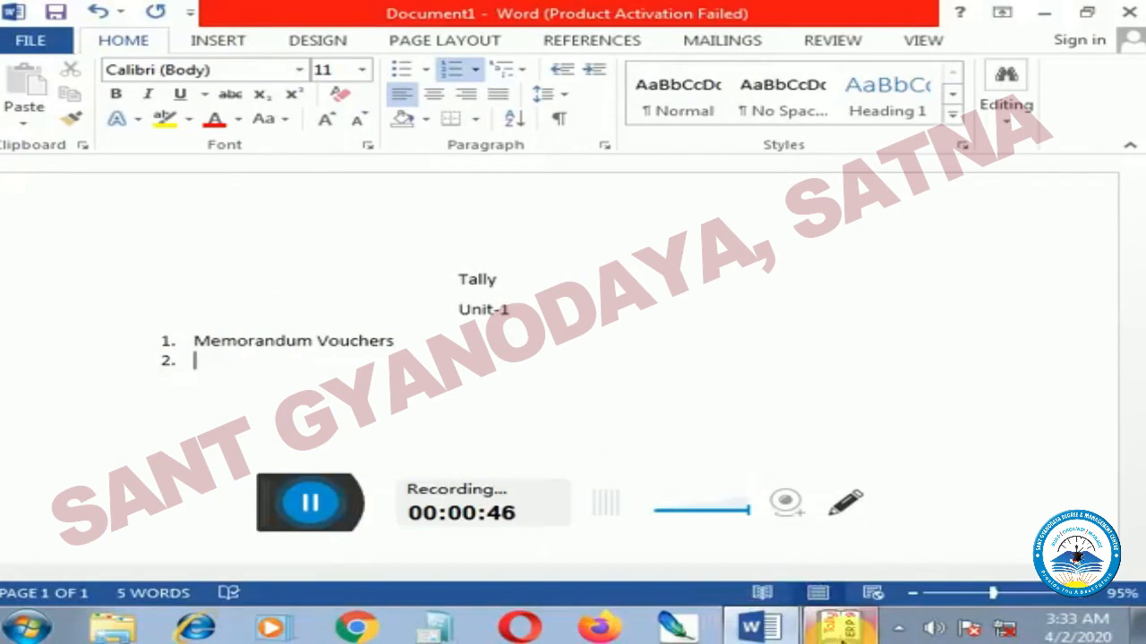
left_click(838, 627)
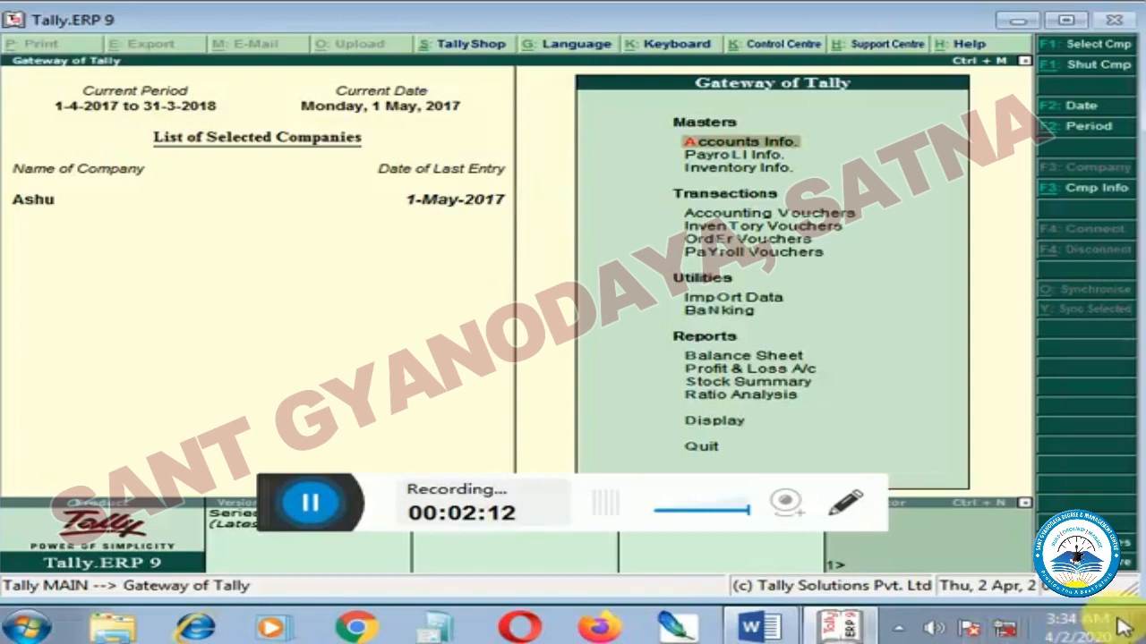
Start creating a single ledger in Accounts Info and name it Employ A, without an alias.
mouse_move(1124, 626)
key("Return")
key("Down")
key("Return")
key("Return")
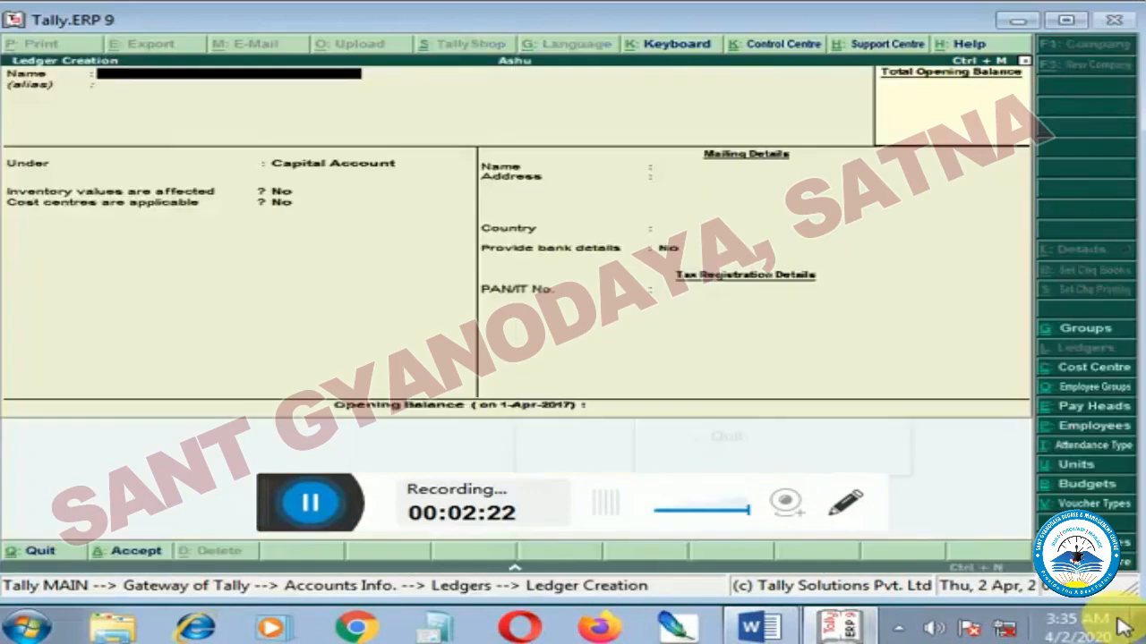
type("Empl")
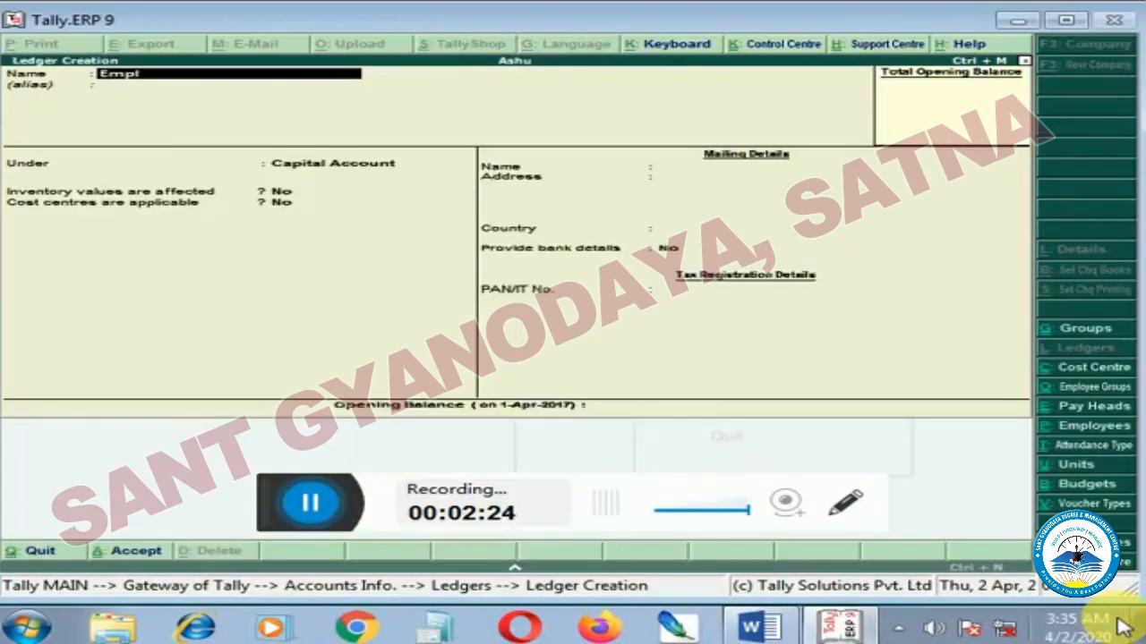
type("oy a/c")
key("BackSpace")
key("BackSpace")
key("BackSpace")
type("A")
key("Return")
Group the ledger under Indirect Expenses, set cost centres applicable to No, and save it.
key("Return")
key("BackSpace")
type("ind")
key("Return")
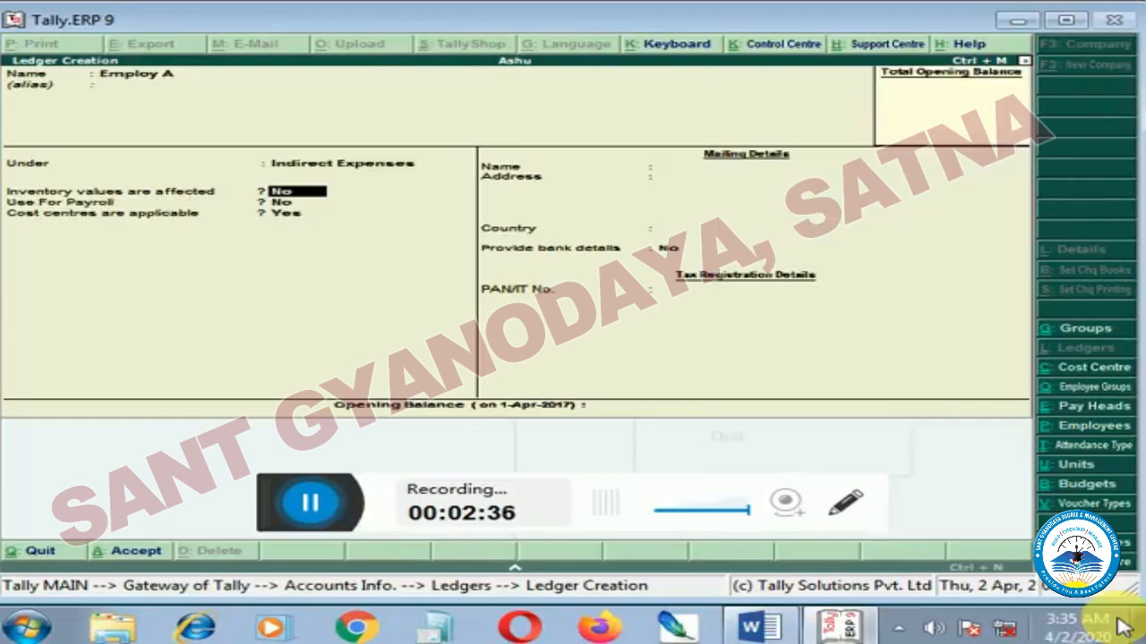
key("Return")
key("Return")
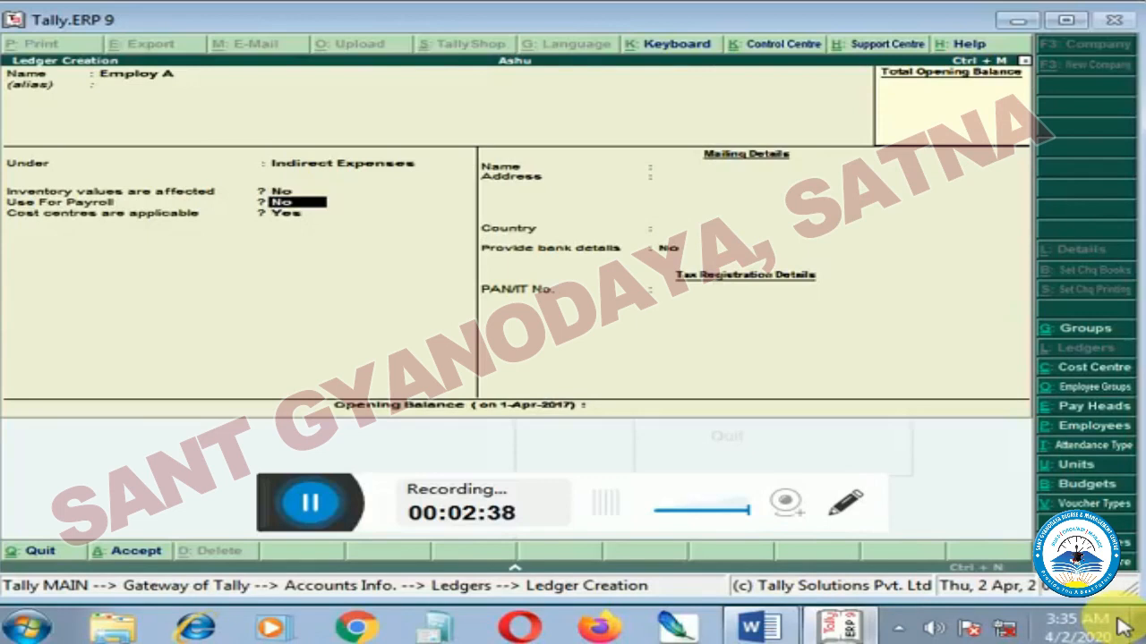
key("n")
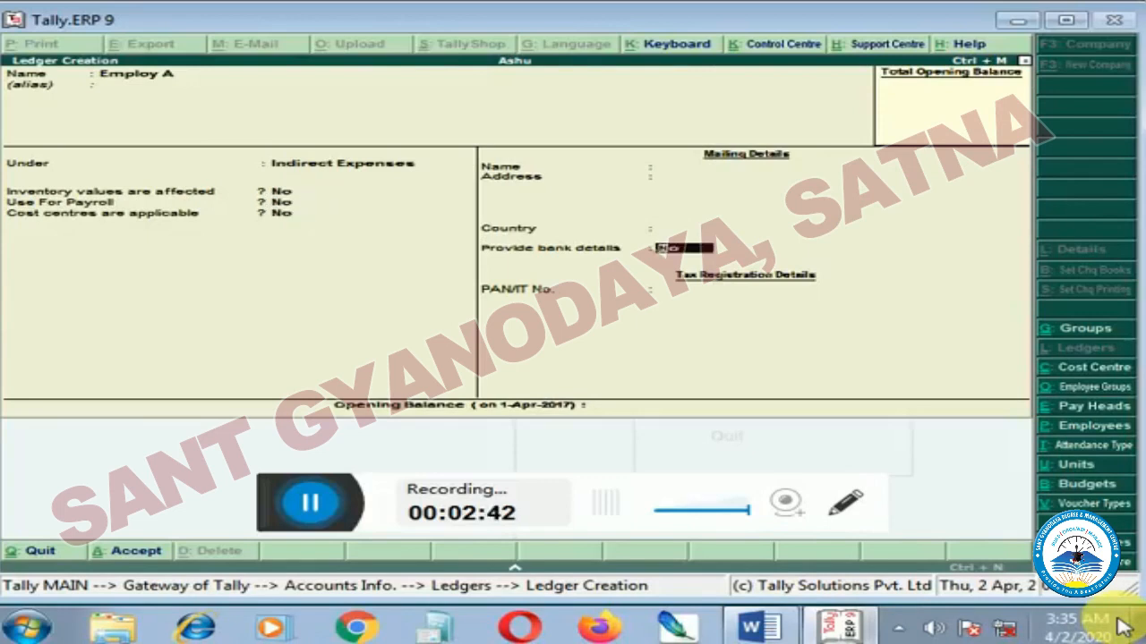
key("Return")
key("Return")
key("Return")
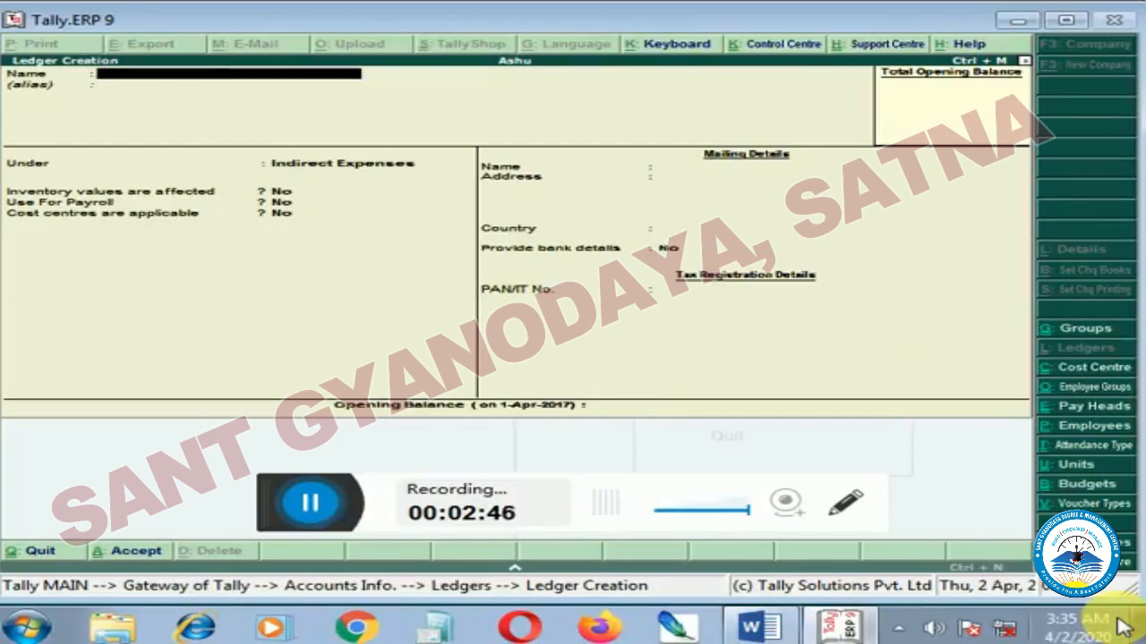
Set Use reversing journals and optional vouchers to Yes in the company's accounting features.
key("F11")
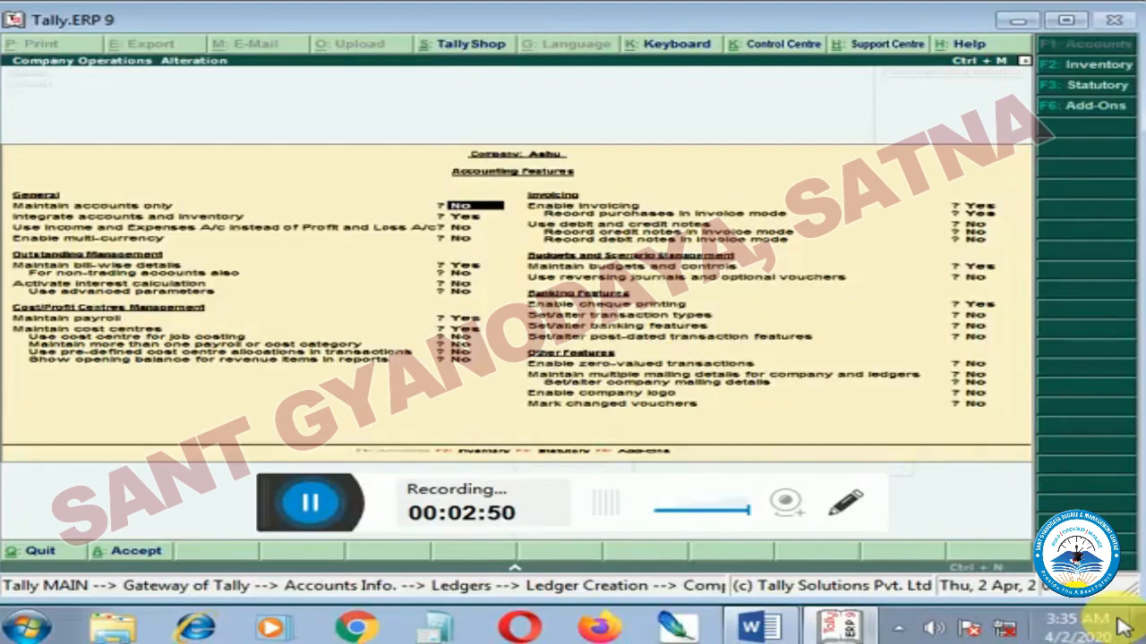
key("Return")
key("Return")
key("Return")
key("Return")
key("Return")
key("Return")
key("Return")
key("Return")
key("Return")
key("Return")
key("Return")
key("Return")
key("Return")
key("Return")
key("Return")
key("Return")
key("Return")
key("Return")
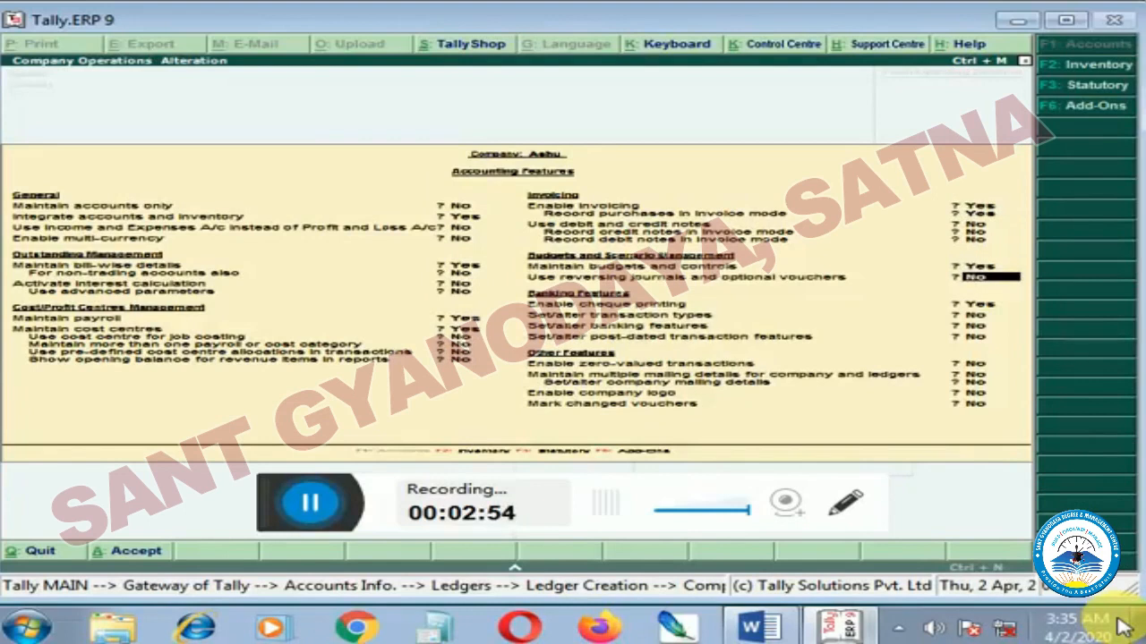
key("y")
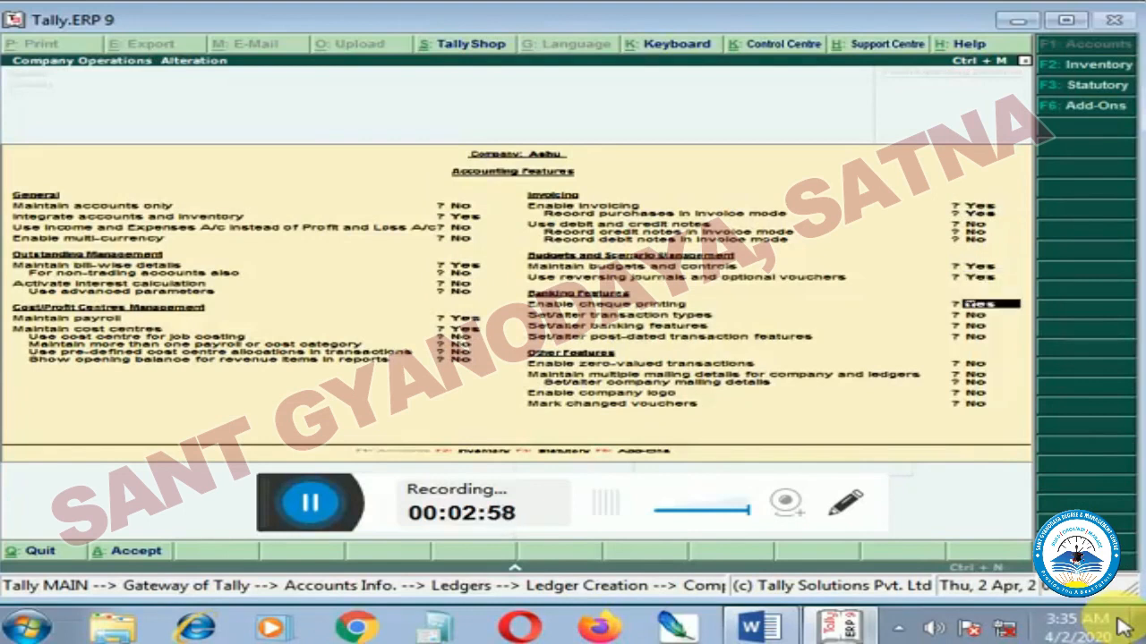
Keep the remaining accounting features, save them, and leave ledger creation for the Gateway of Tally.
key("Return")
key("Return")
key("Return")
key("Return")
key("Return")
key("Return")
key("Return")
key("Return")
key("Return")
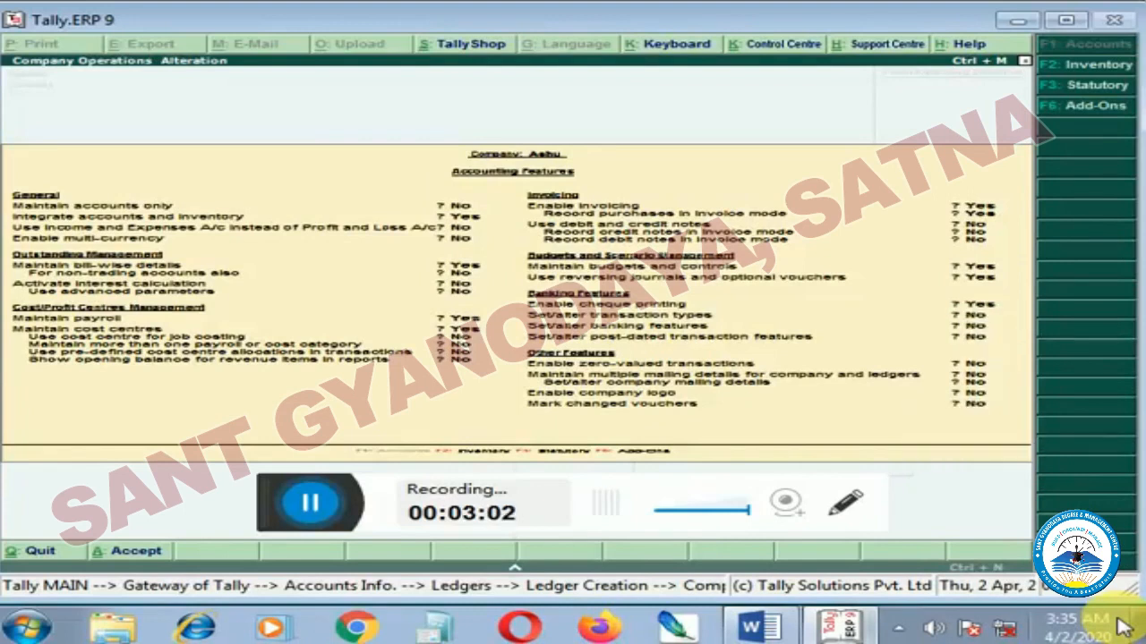
key("Escape")
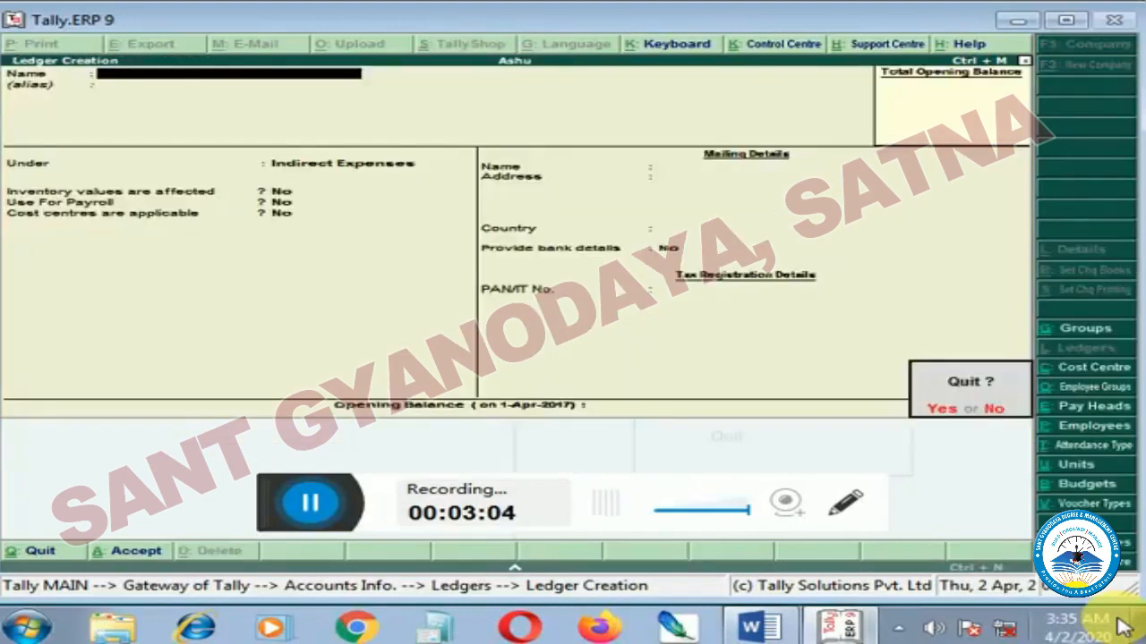
key("Return")
key("Escape")
key("Escape")
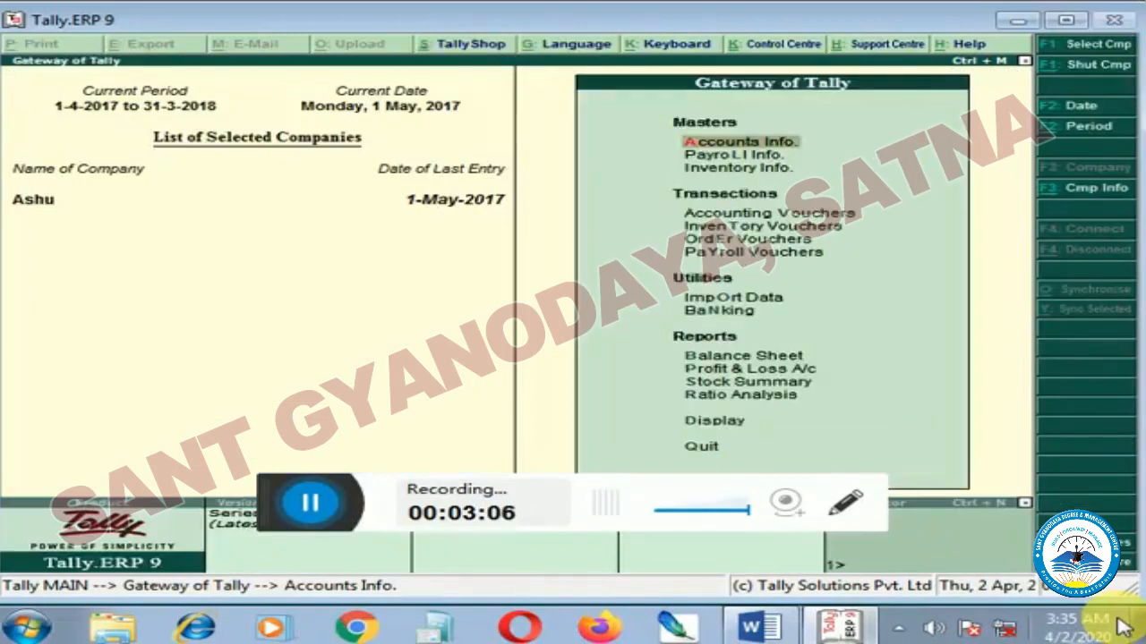
Open accounting voucher entry and switch the voucher type to Memorandum.
key("Down")
key("Down")
key("Down")
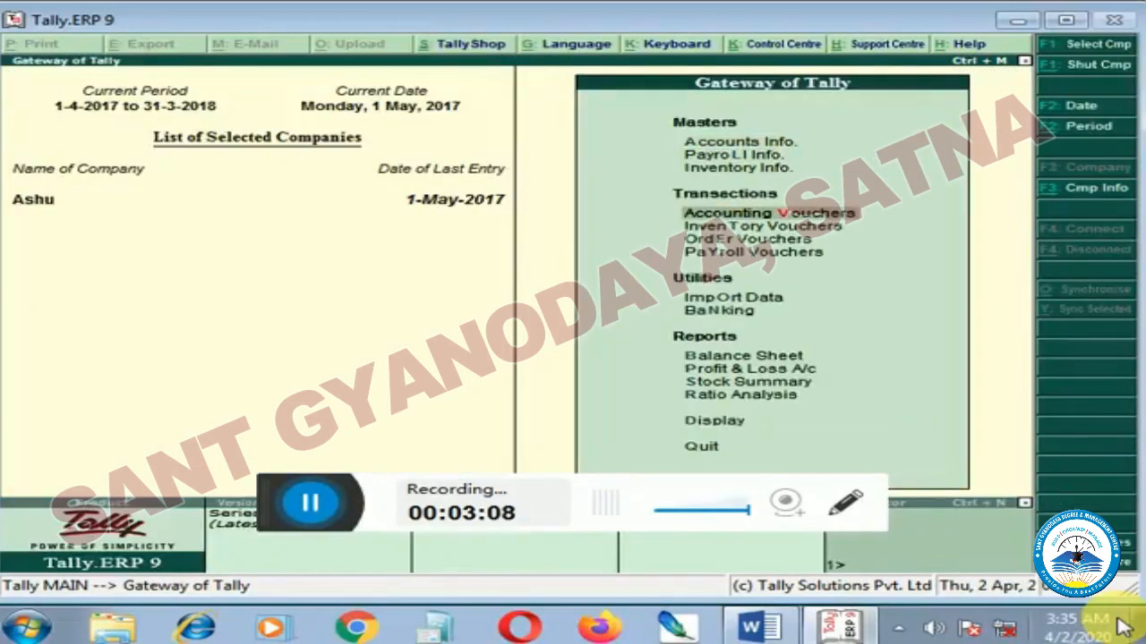
key("Return")
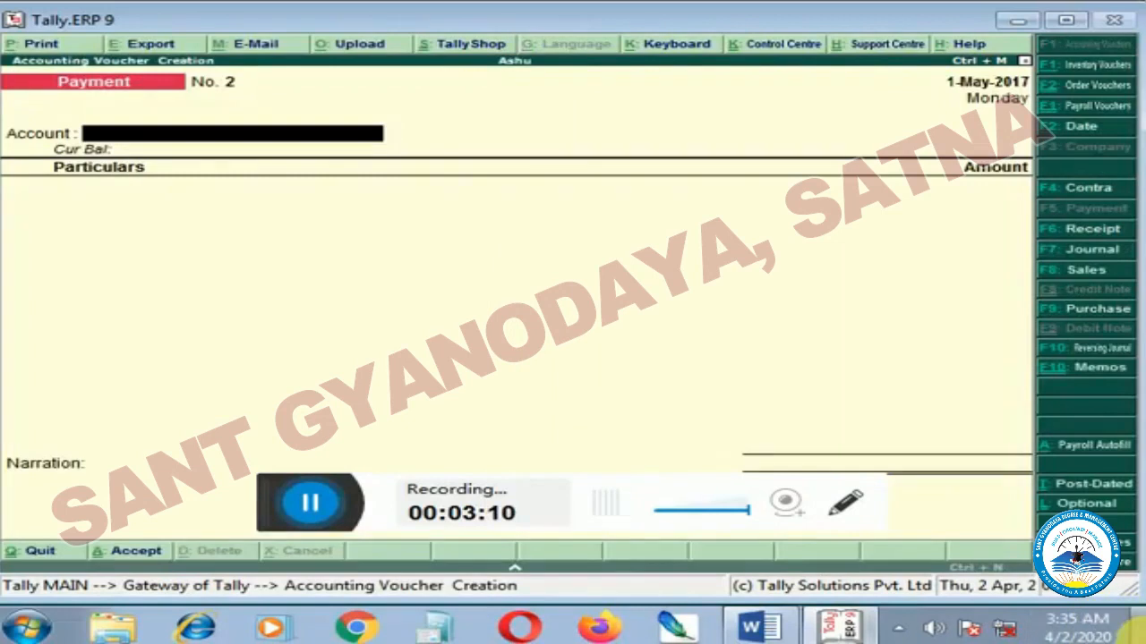
left_click(1080, 370)
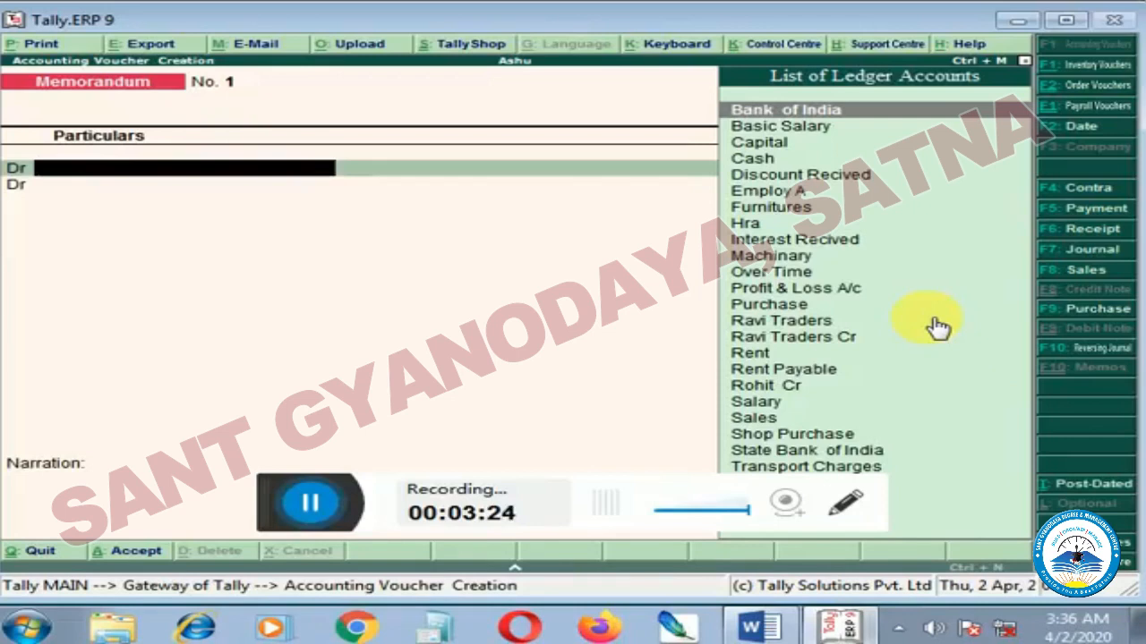
Debit the Employ A ledger with 2,000 in the memorandum voucher.
key("Down")
key("Down")
key("Down")
key("Down")
key("Down")
key("Return")
type("2,000")
key("Return")
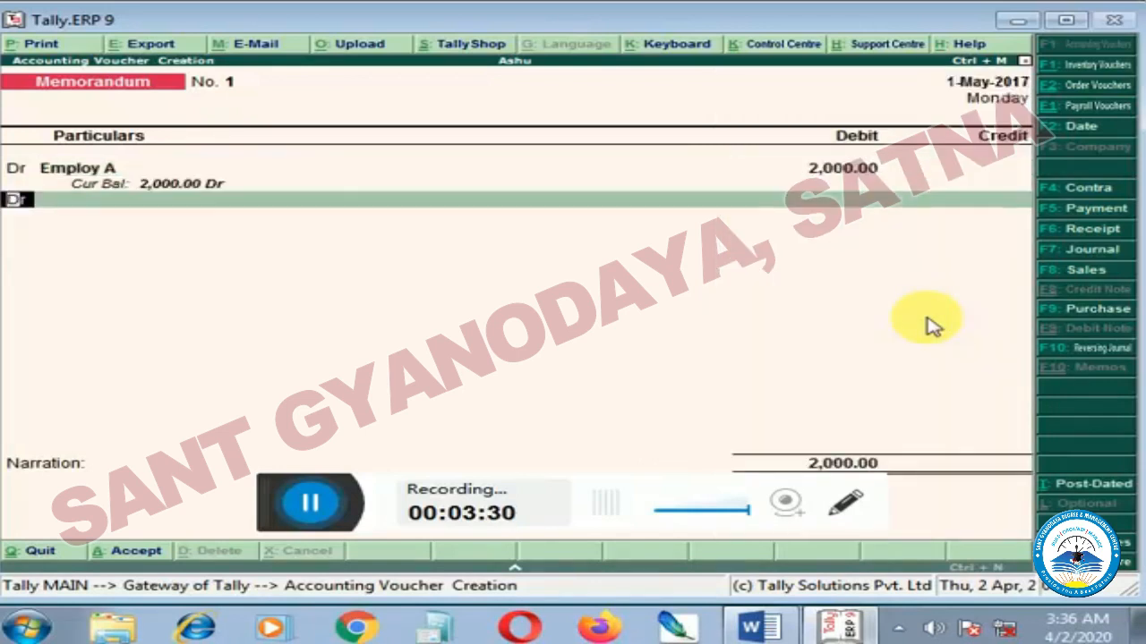
Credit Cash with 2,000, save the memorandum voucher without narration, and return to the Gateway of Tally.
key("c")
key("Return")
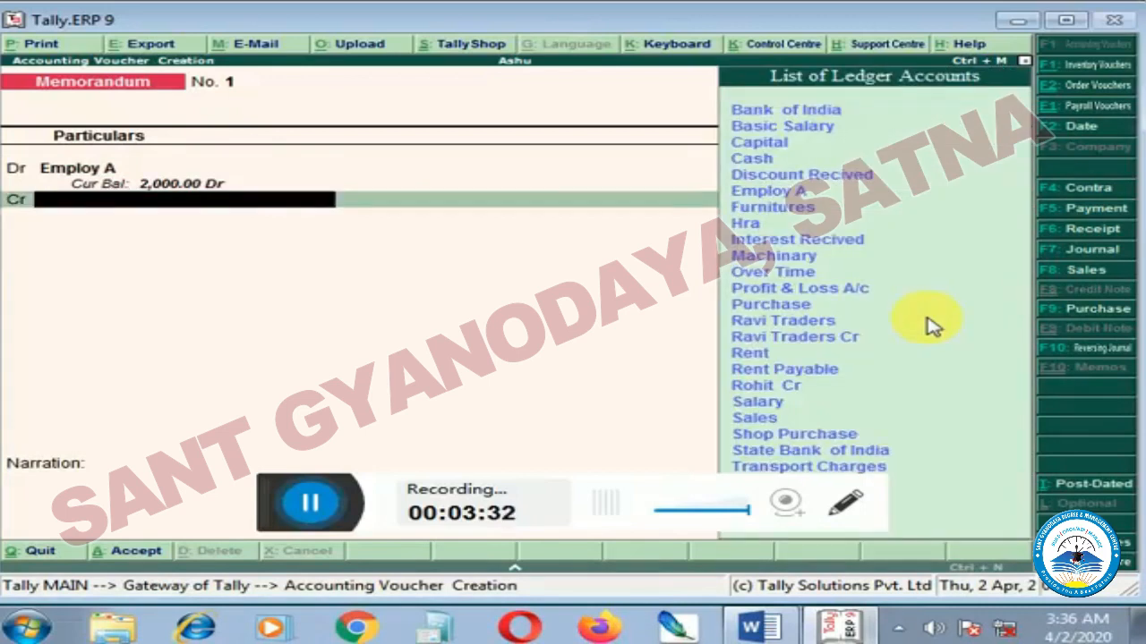
key("Down")
key("Down")
key("Down")
key("Return")
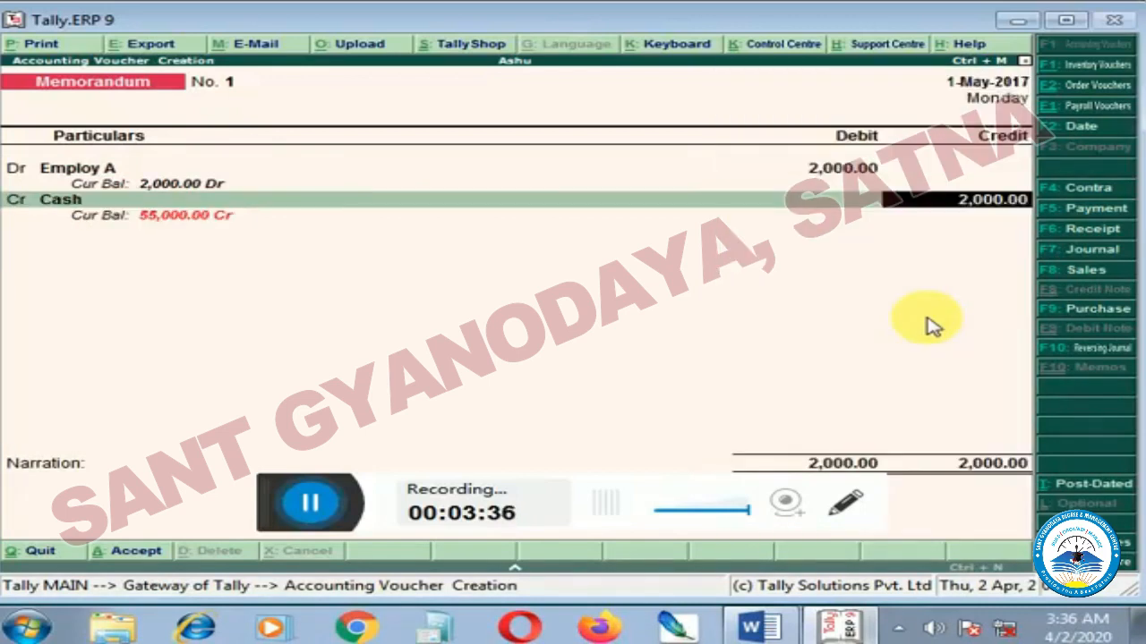
key("Return")
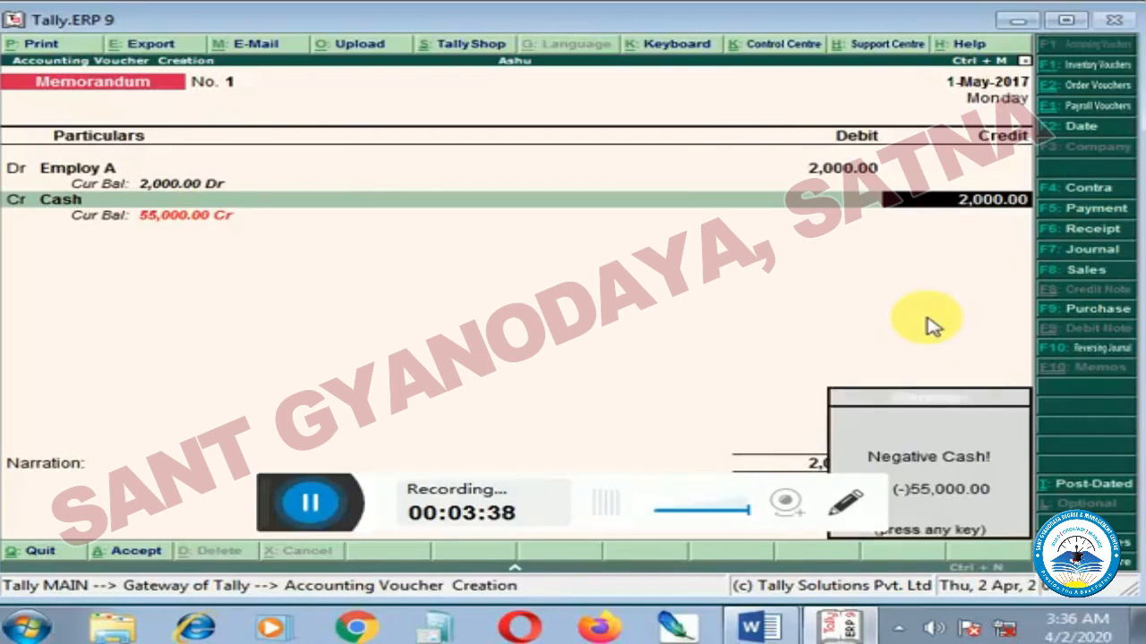
key("Return")
key("Return")
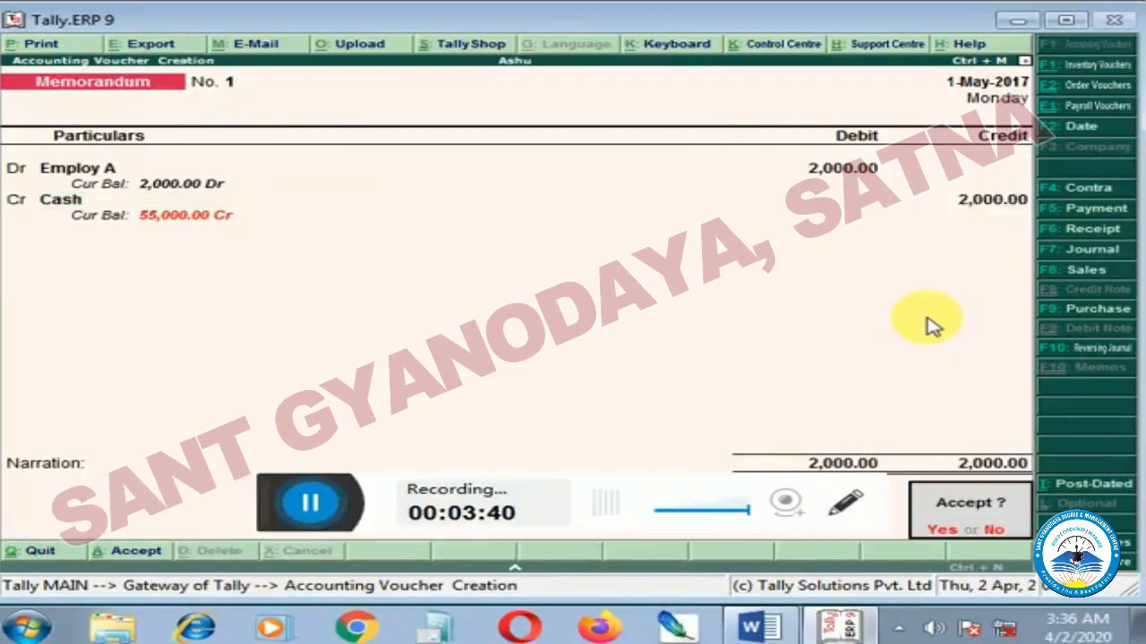
key("Return")
key("Escape")
key("Return")
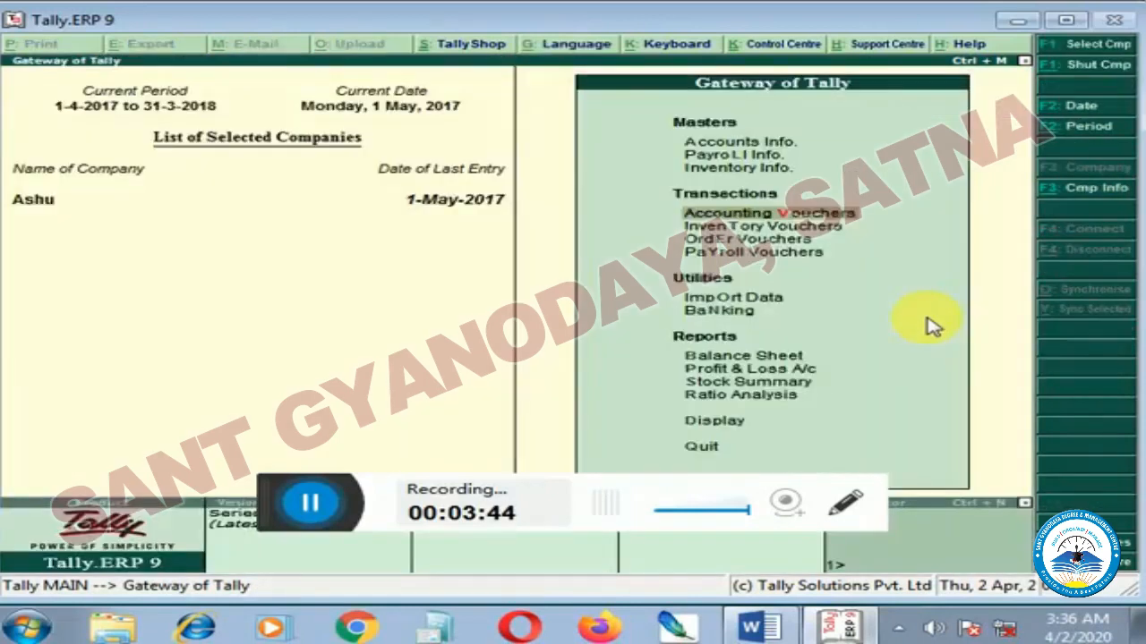
Examine the Cash ledger's monthly summary through Current Assets and Cash-in-Hand in the Balance Sheet, and return to the Gateway of Tally.
key("Down")
key("Down")
key("Down")
key("Down")
key("Down")
key("Down")
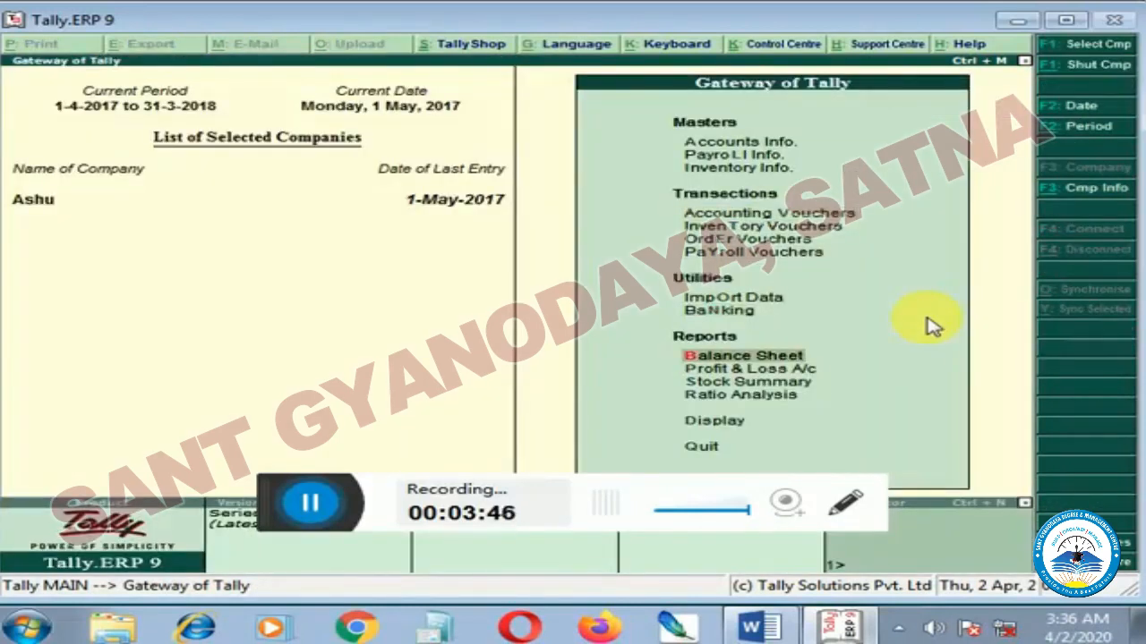
key("Return")
key("Right")
key("Down")
key("Down")
key("Return")
key("Down")
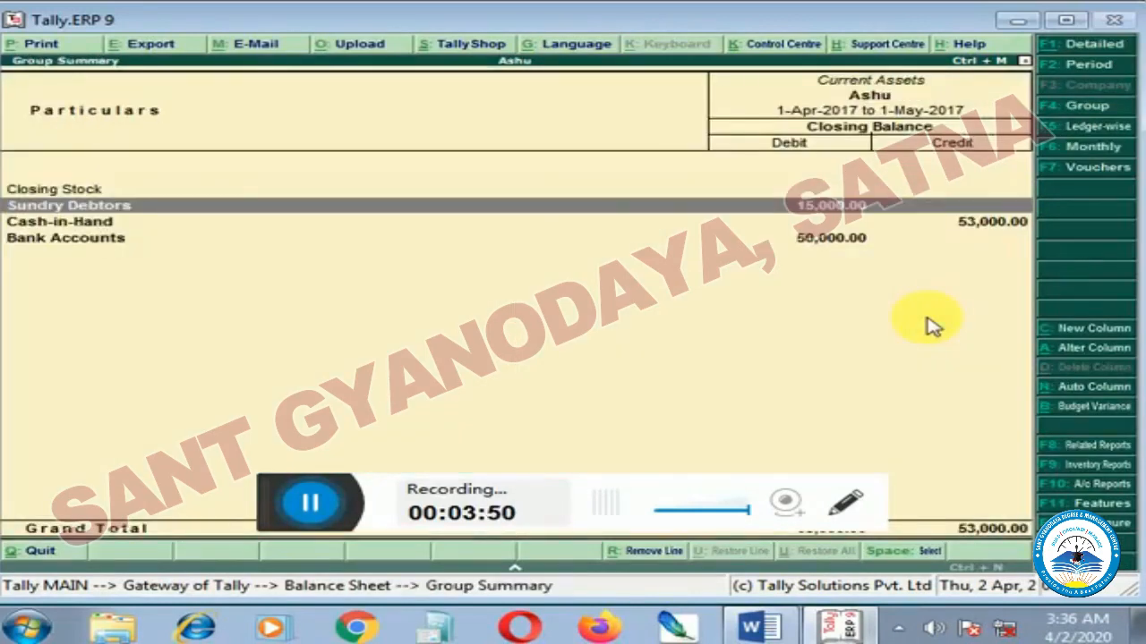
key("Down")
key("Return")
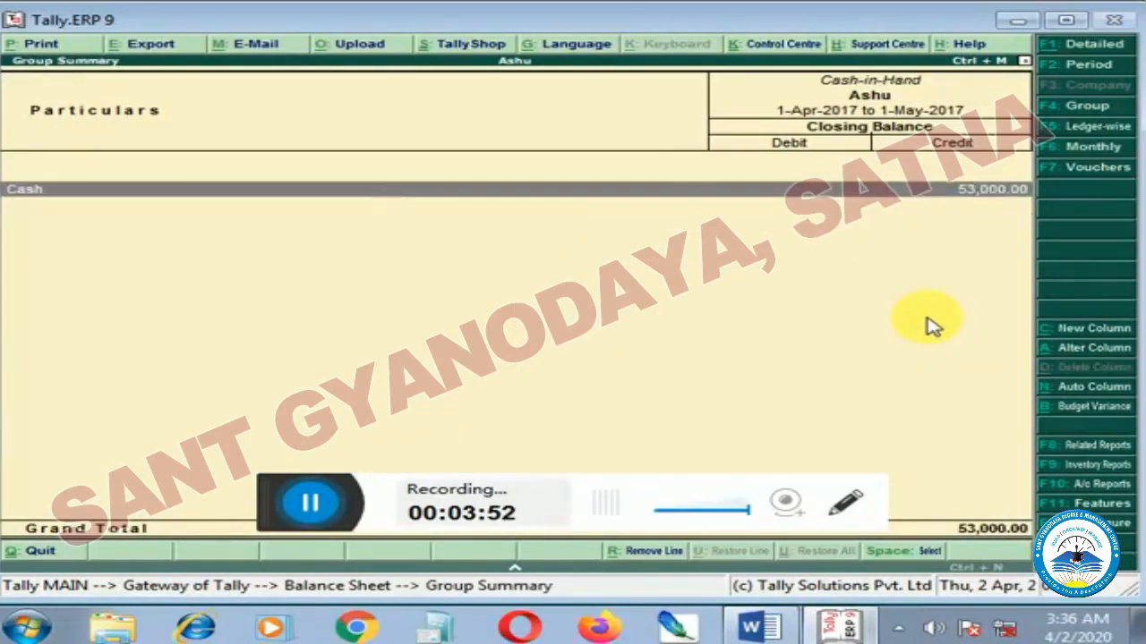
key("Return")
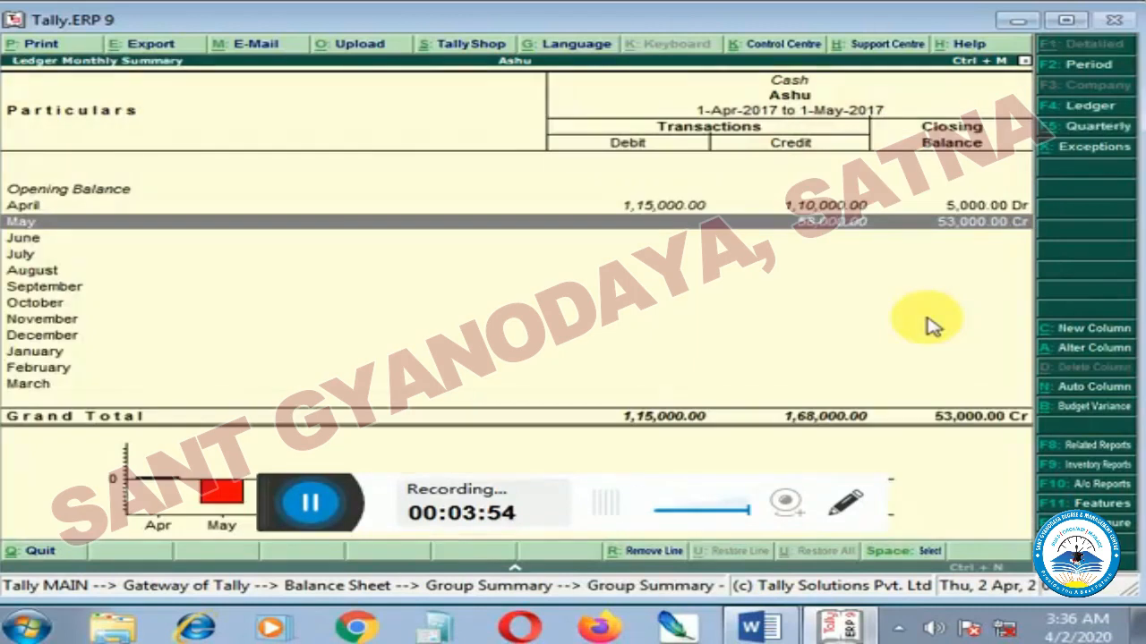
key("Escape")
key("Escape")
key("Escape")
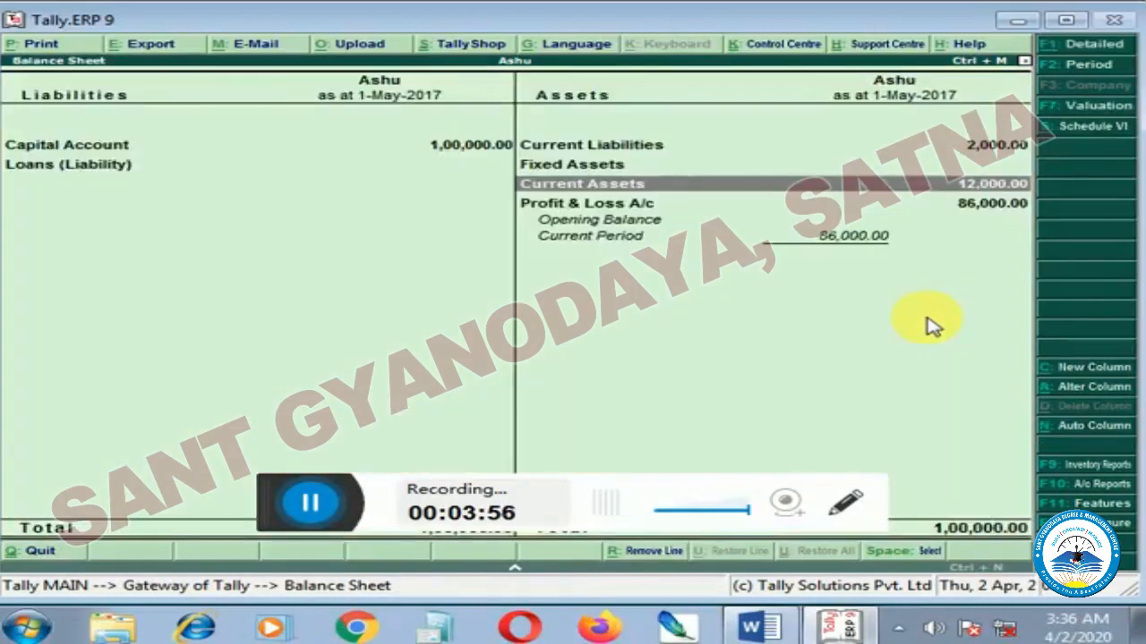
key("Escape")
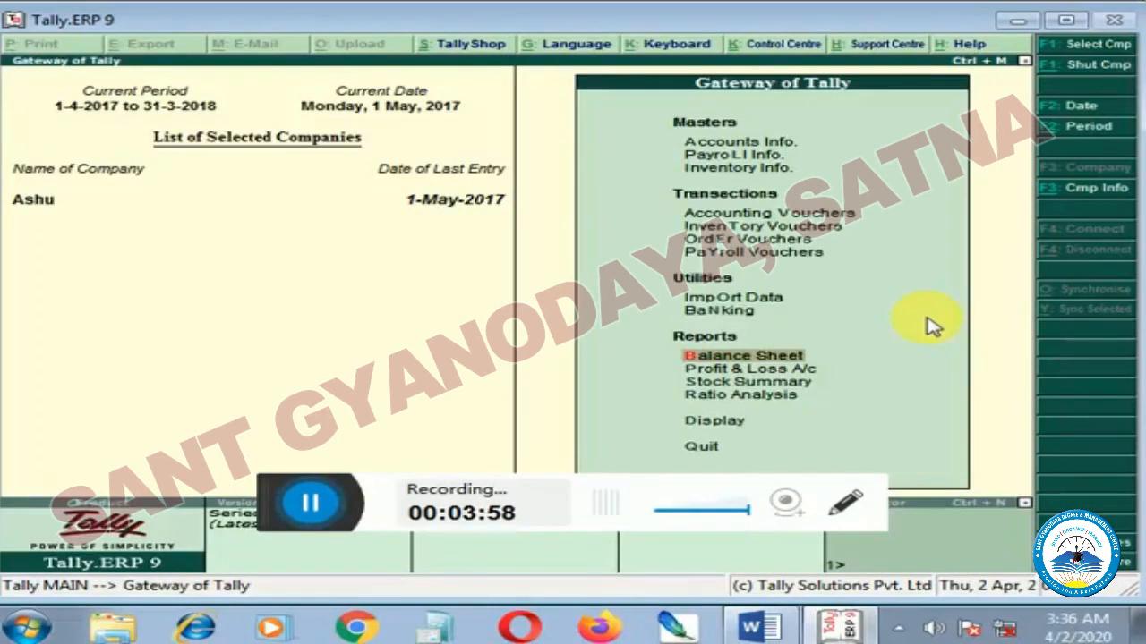
Examine the Indirect Expenses group in the Profit & Loss A/c, and return to the Gateway of Tally.
key("Down")
key("Down")
key("Up")
key("Return")
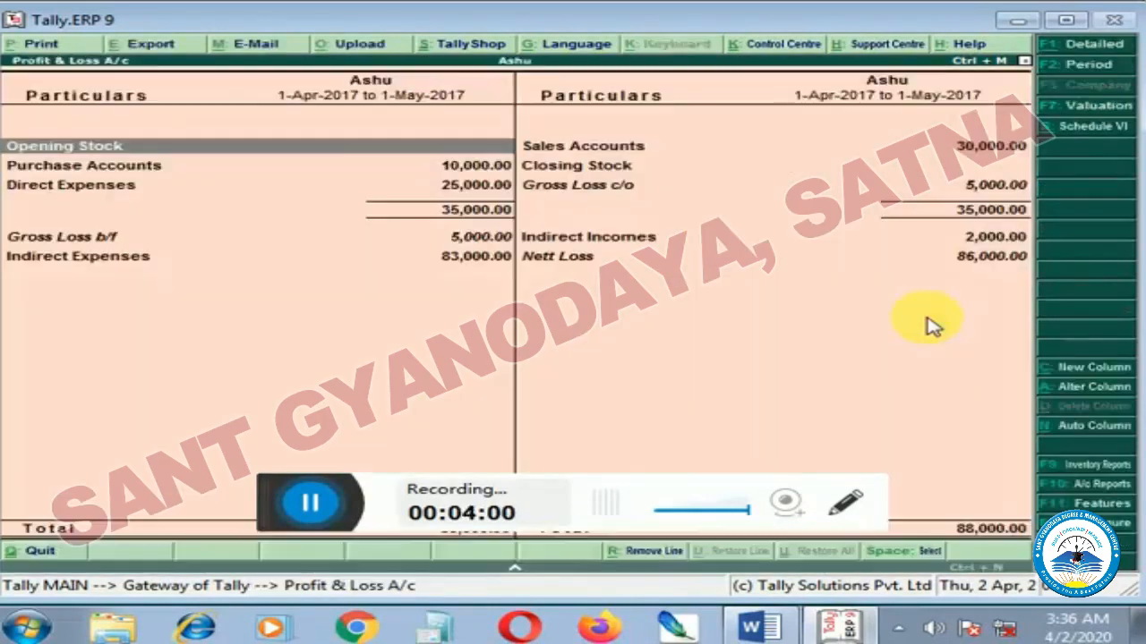
key("Down")
key("Down")
key("Down")
key("Return")
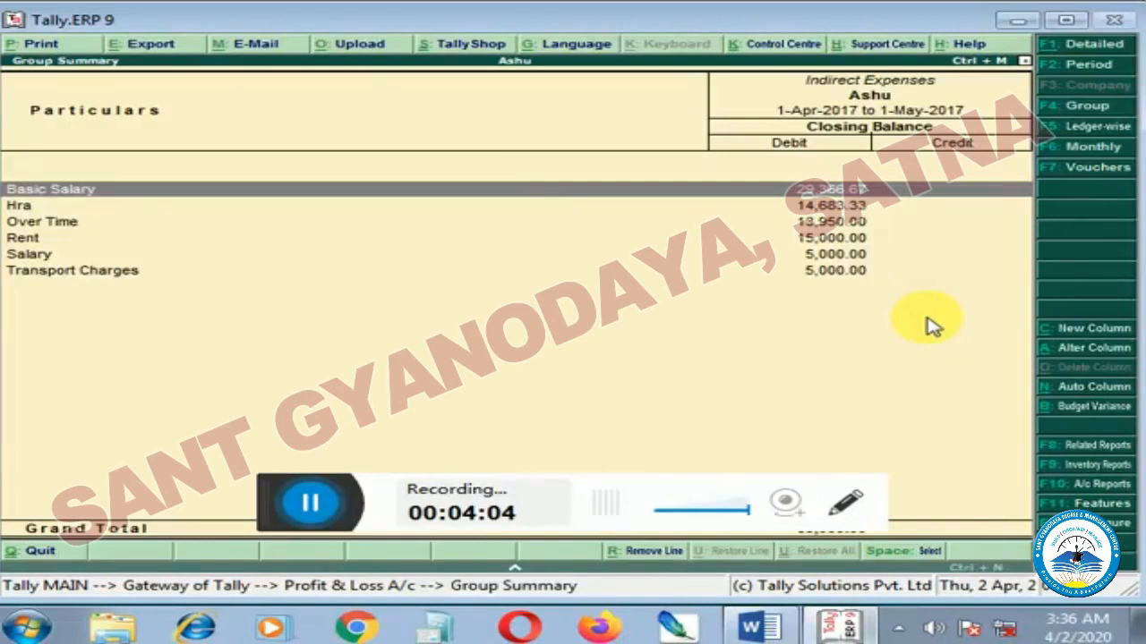
key("Escape")
key("Escape")
Open the list of Exception Reports from Tally's display reports.
key("Down")
key("Down")
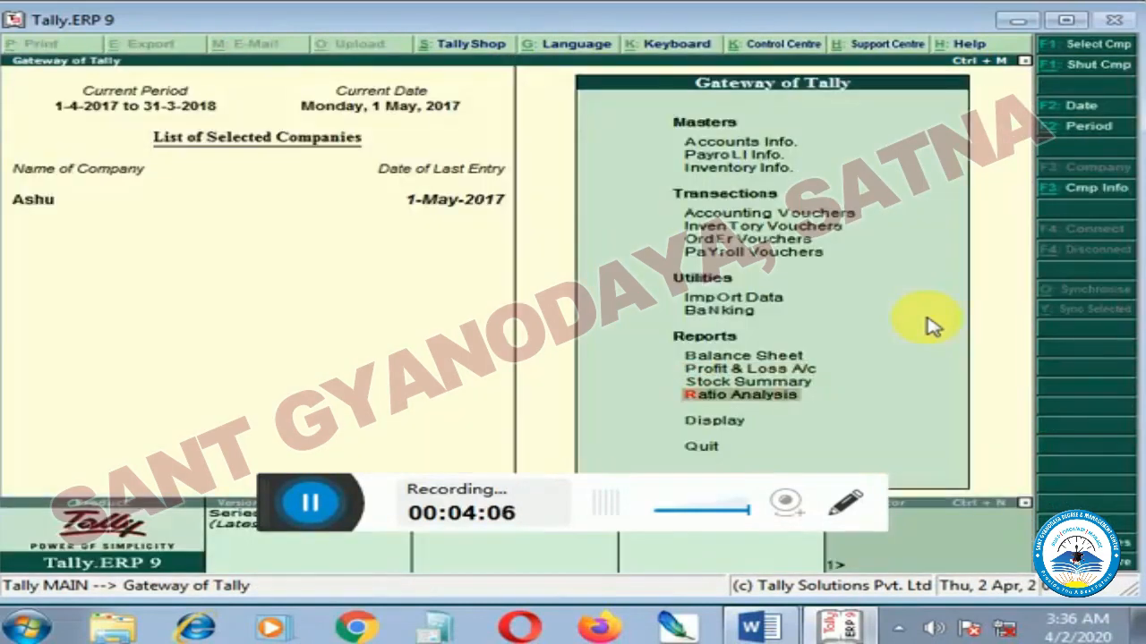
key("Down")
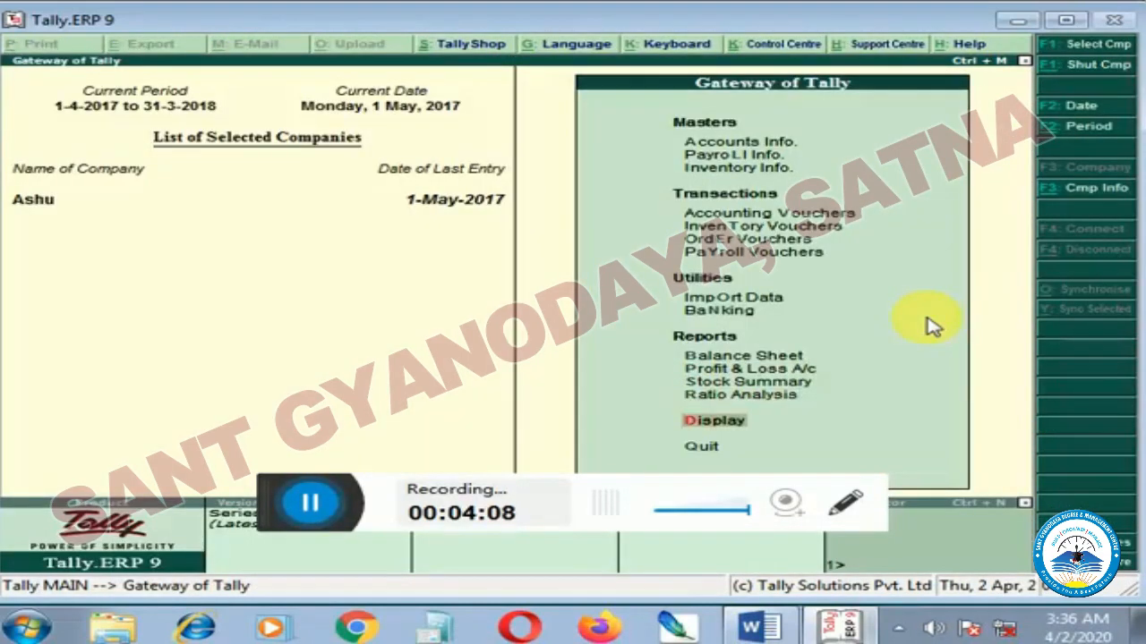
key("Return")
key("Down")
key("Down")
key("Down")
key("Down")
key("Down")
key("Down")
key("Down")
key("Down")
key("Down")
key("Down")
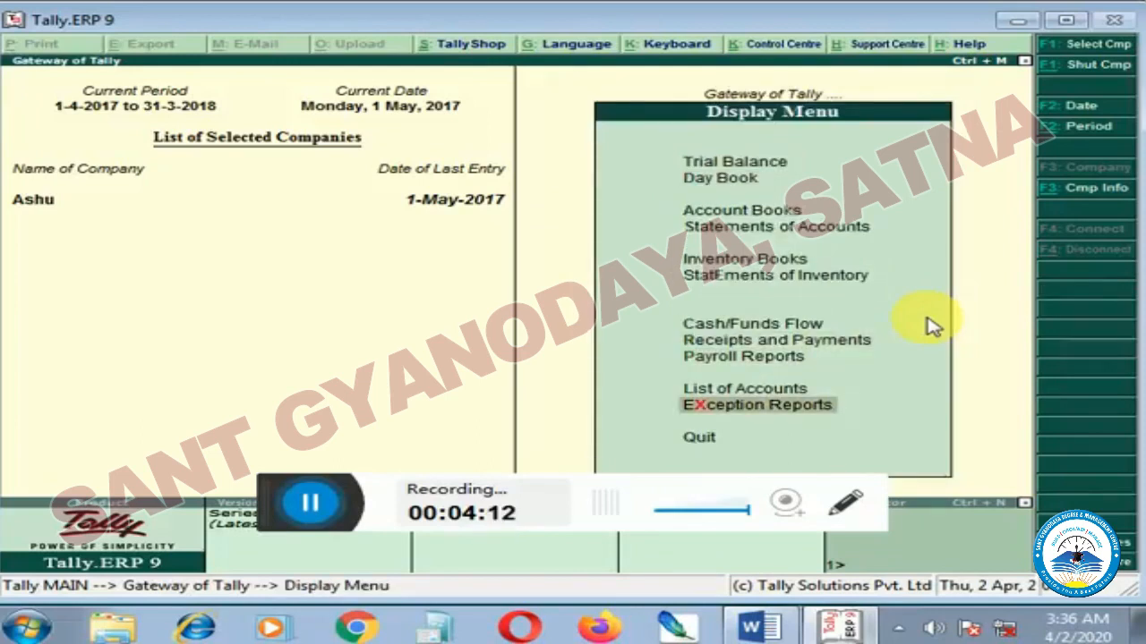
key("Return")
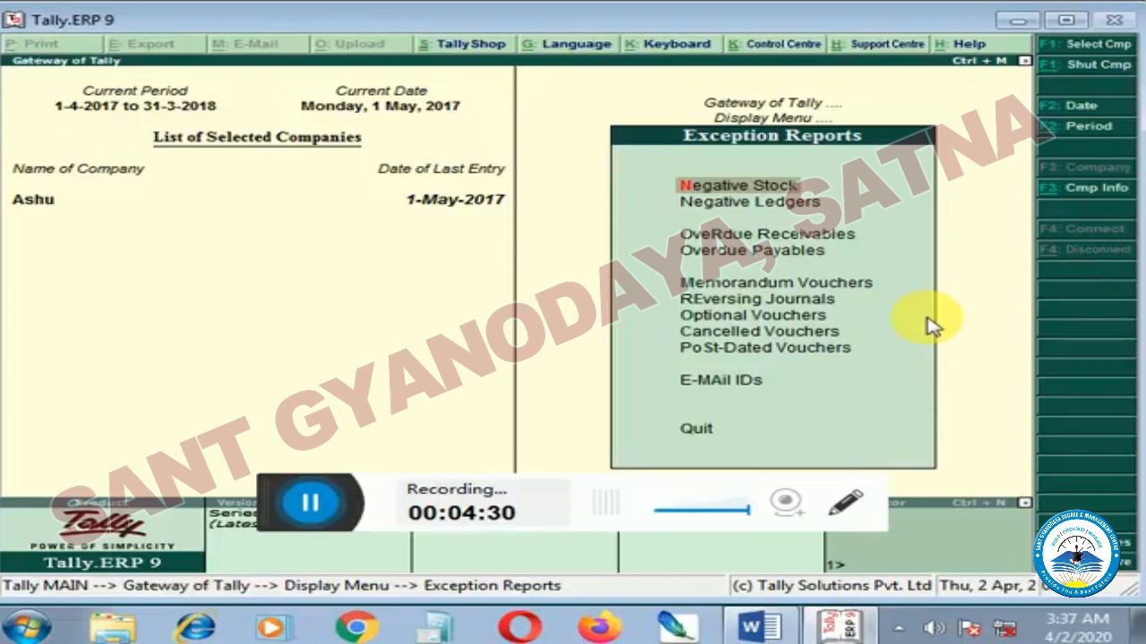
Examine the May memorandum voucher through the Memorandum Vouchers exception report, and return to the Exception Reports list.
key("Down")
key("Down")
key("Down")
key("Down")
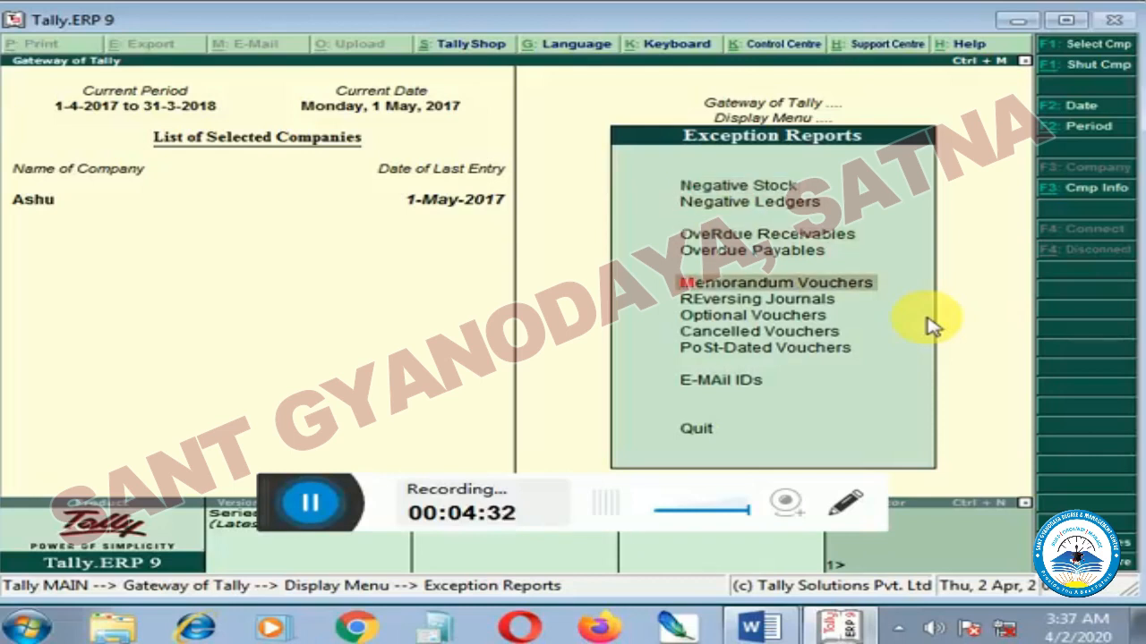
key("Return")
key("Return")
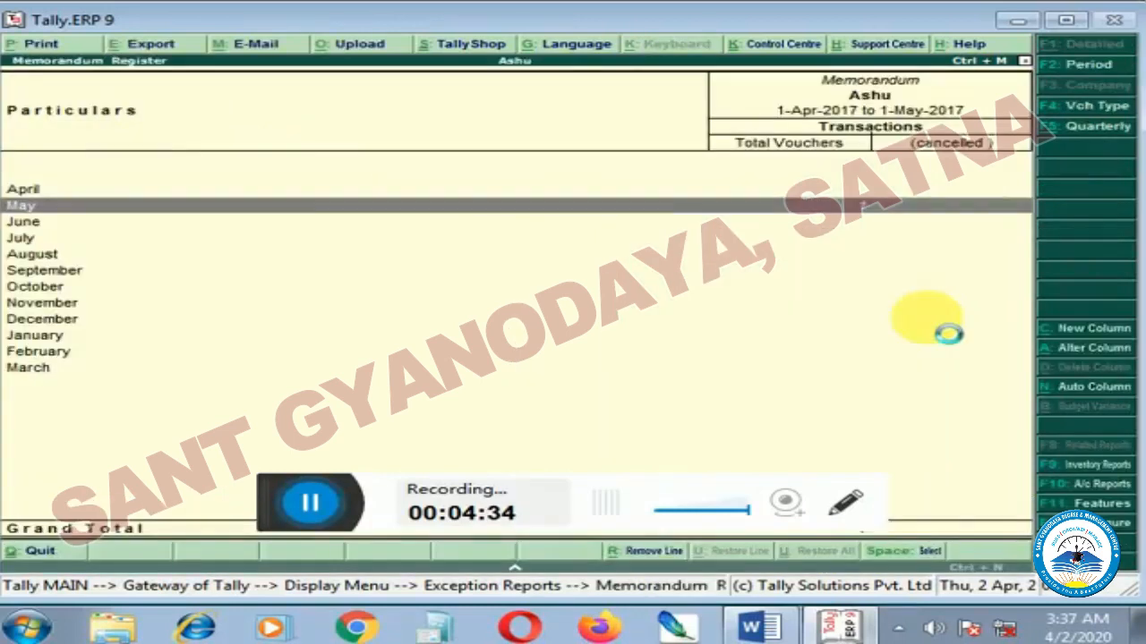
key("Return")
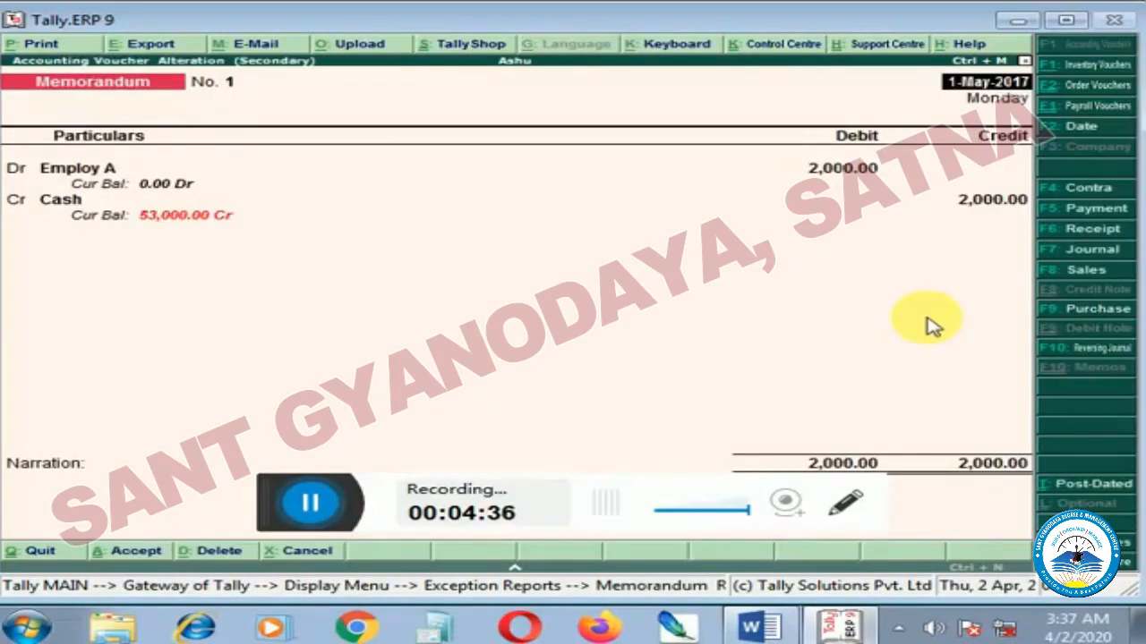
key("Escape")
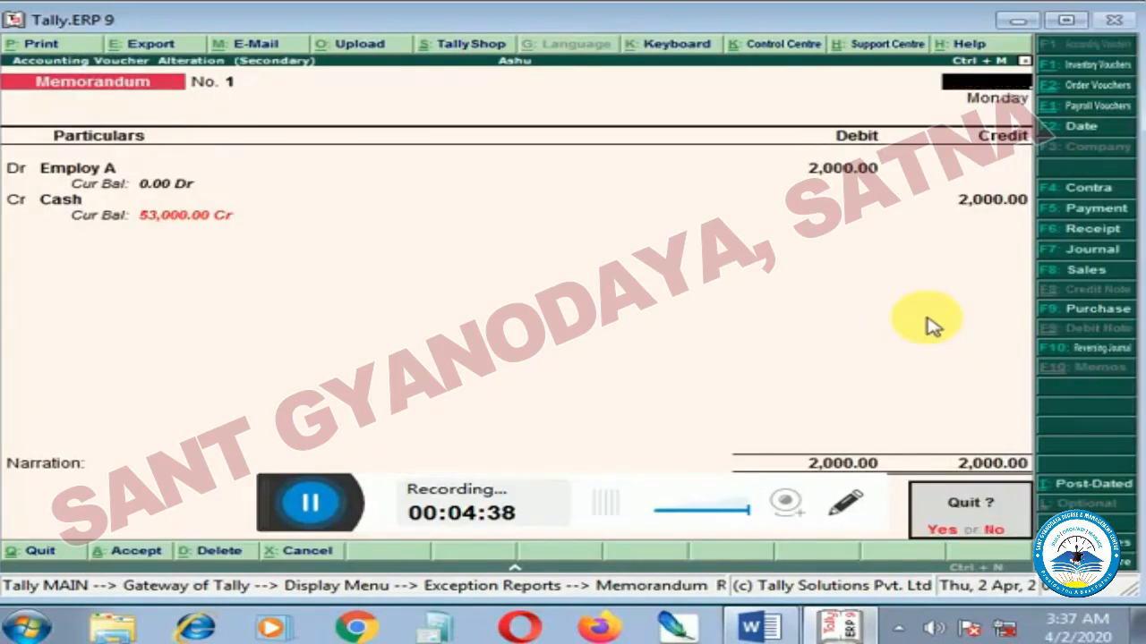
key("y")
key("Escape")
key("Escape")
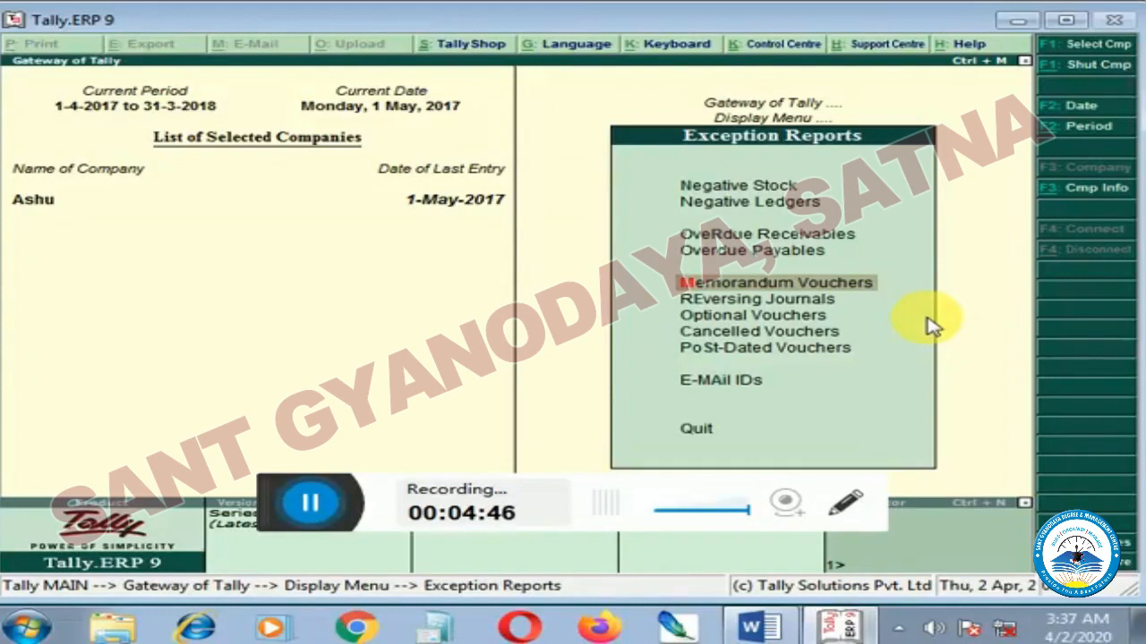
Reopen the Employ A memorandum voucher from the May register and convert it to a Payment voucher, keeping Cash as the account.
key("Return")
key("Return")
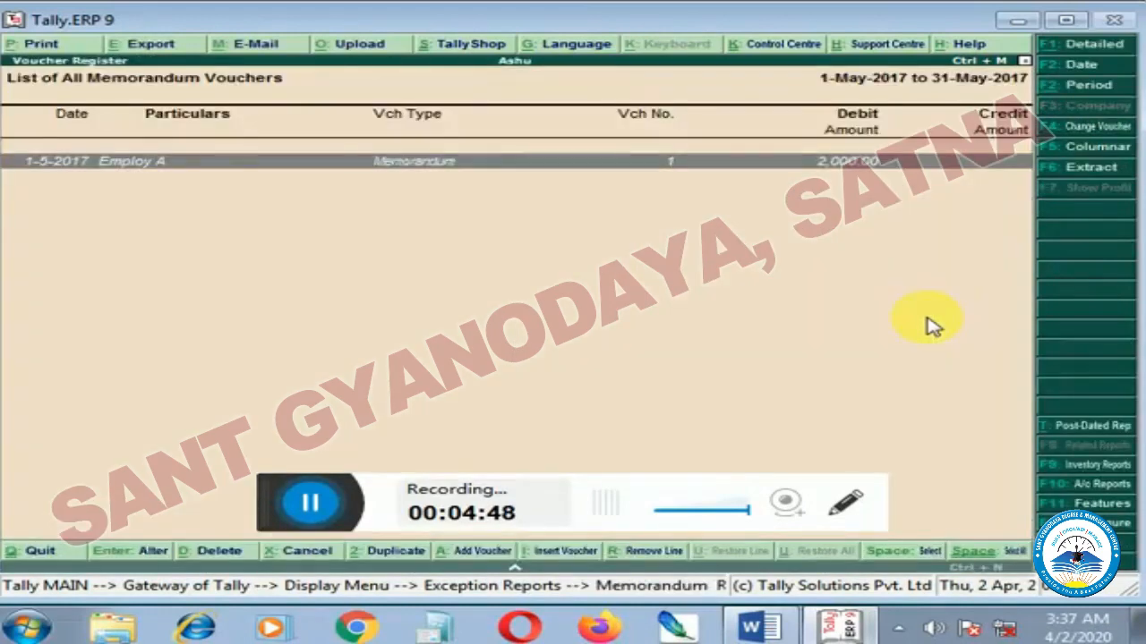
key("Return")
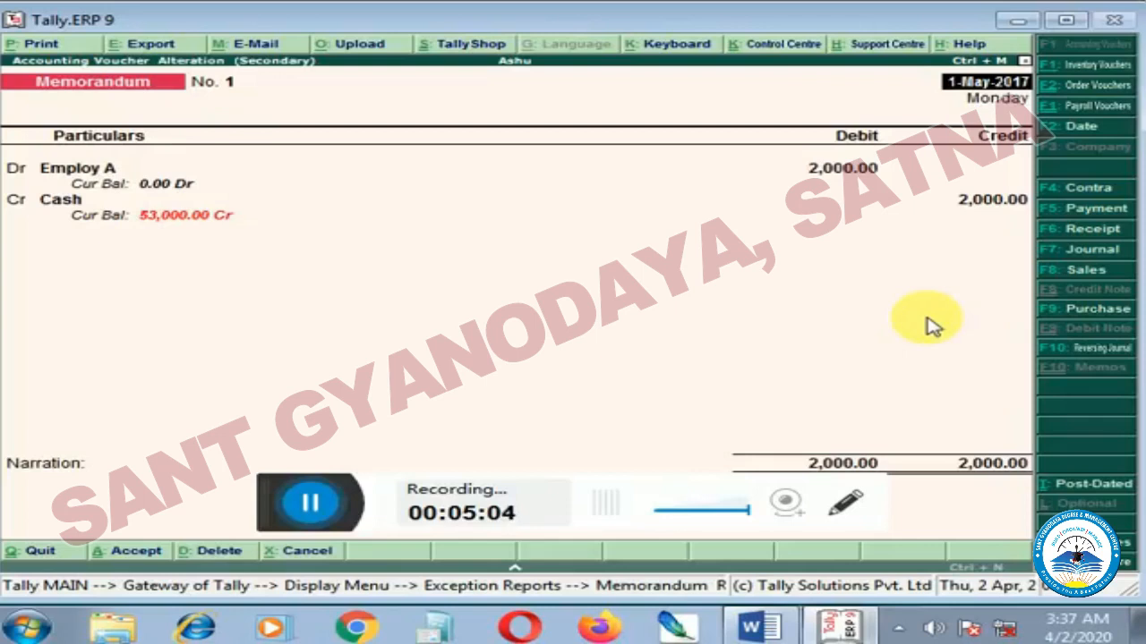
key("F5")
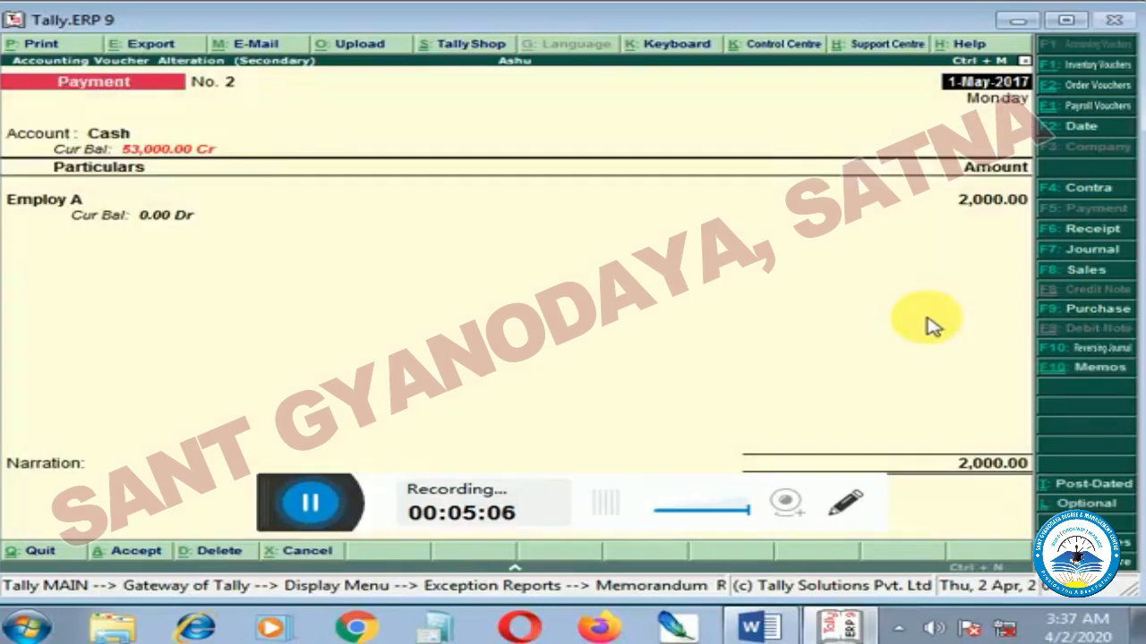
key("Return")
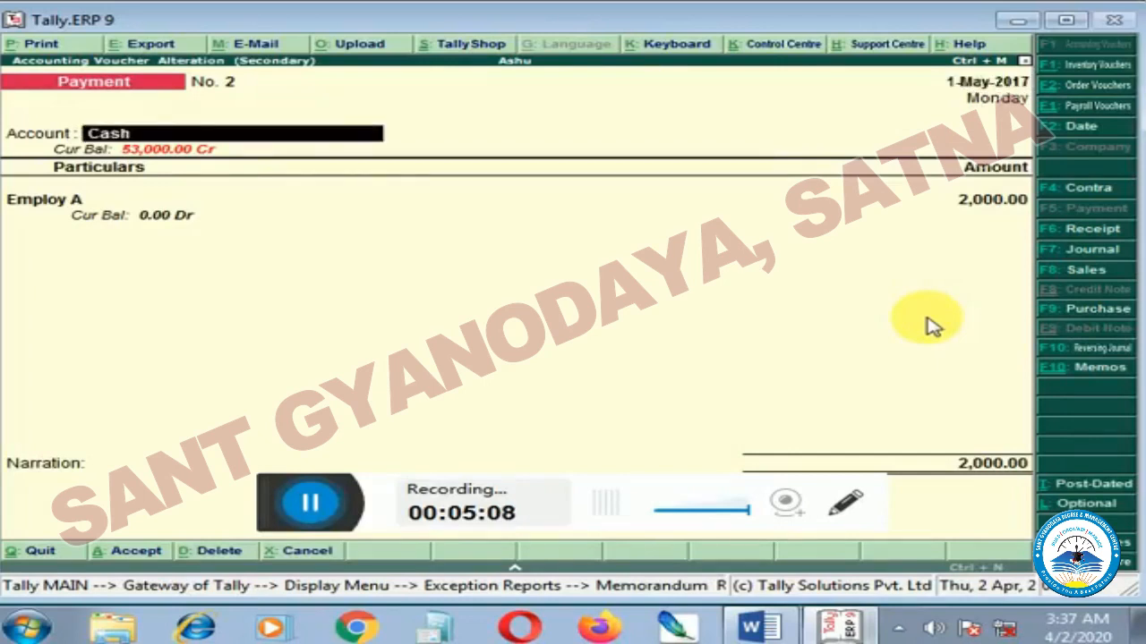
key("Return")
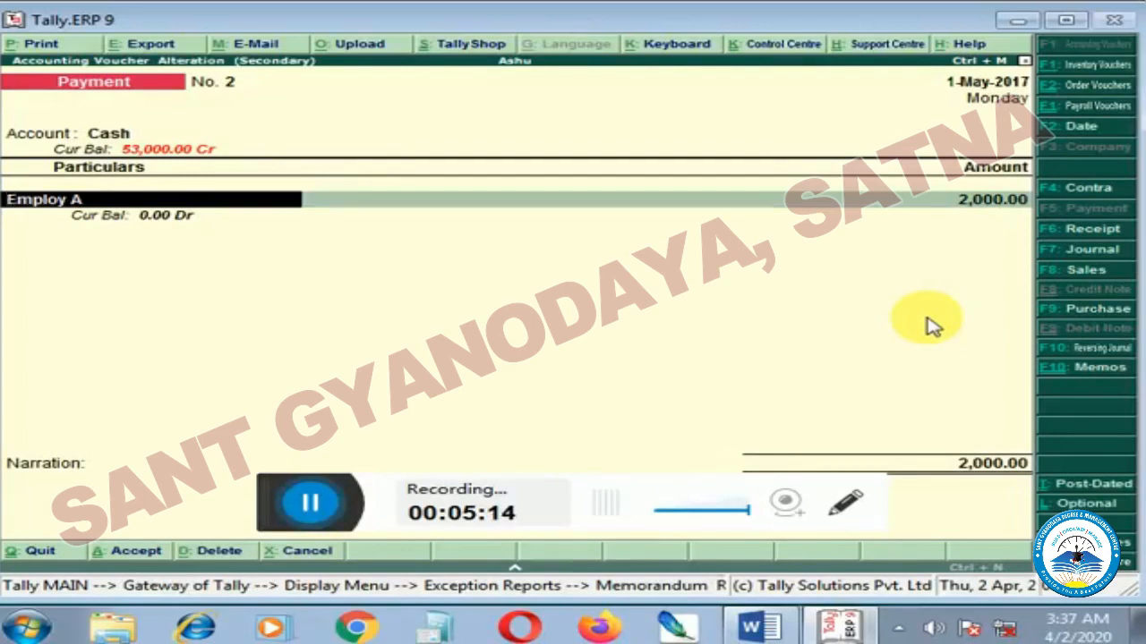
Start a new ledger from the voucher's particulars line and name it Painting Charges.
key("alt+c")
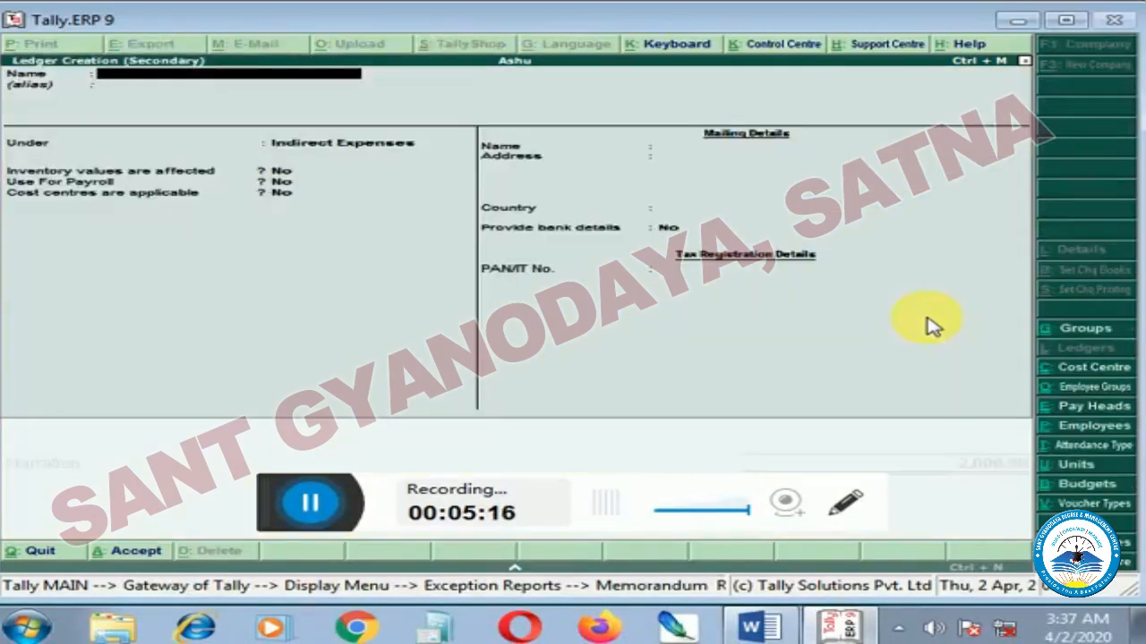
type("Paintinh")
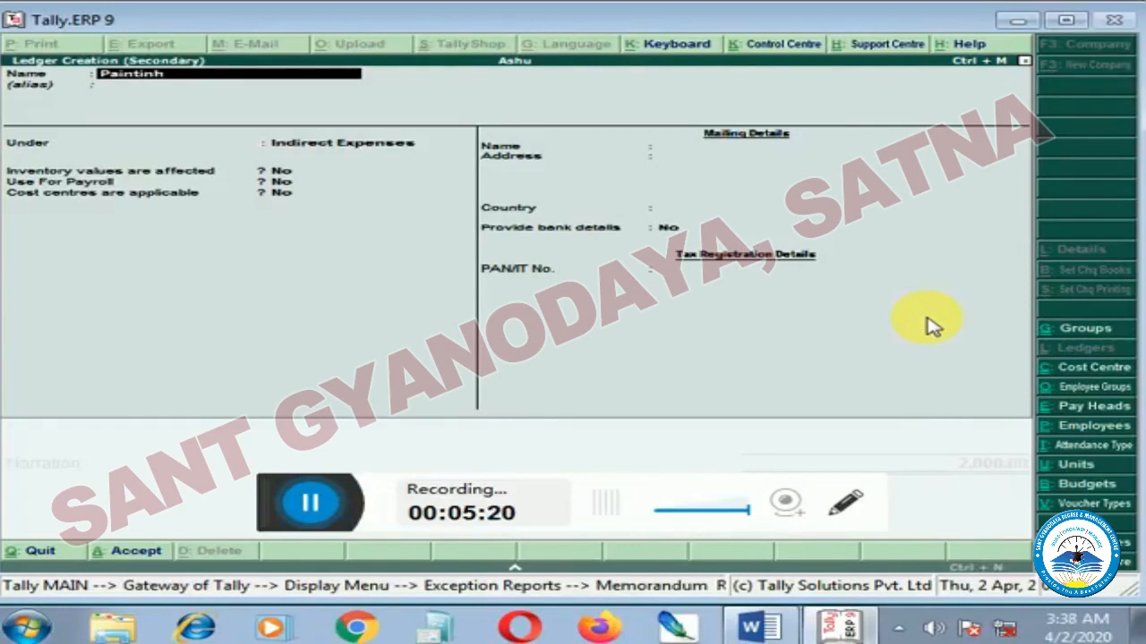
type("g Charges.")
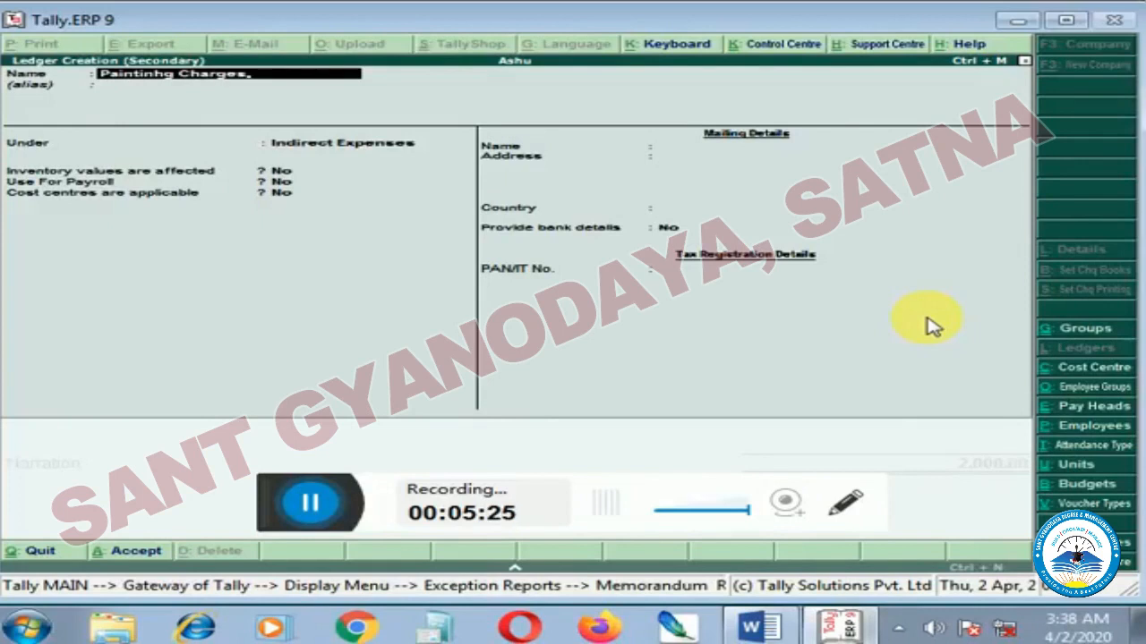
key("Return")
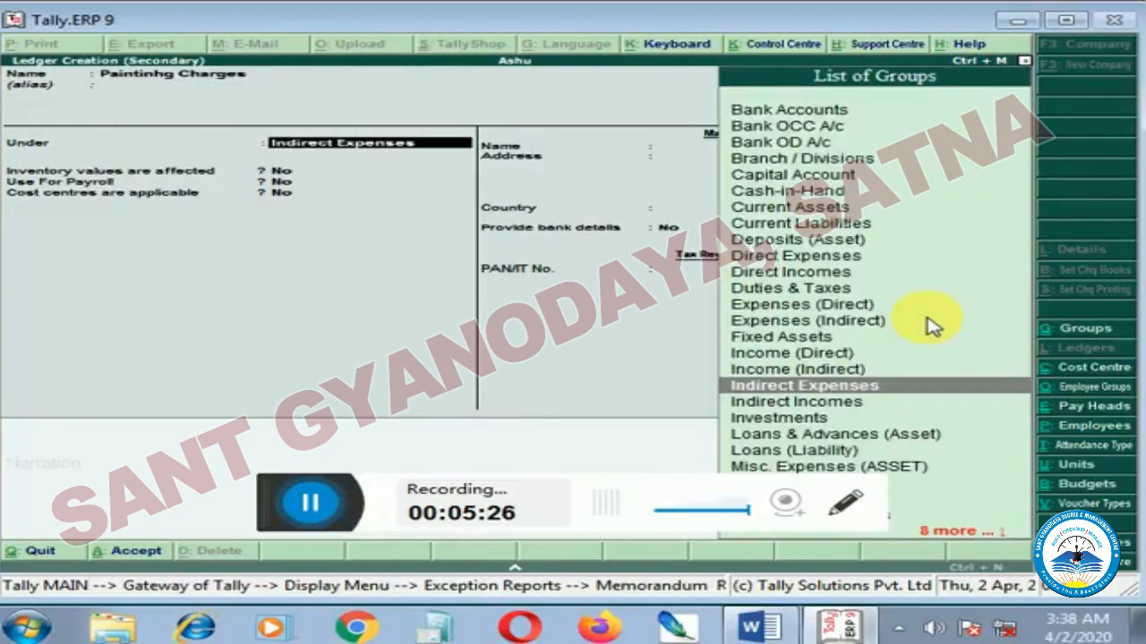
key("BackSpace")
key("BackSpace")
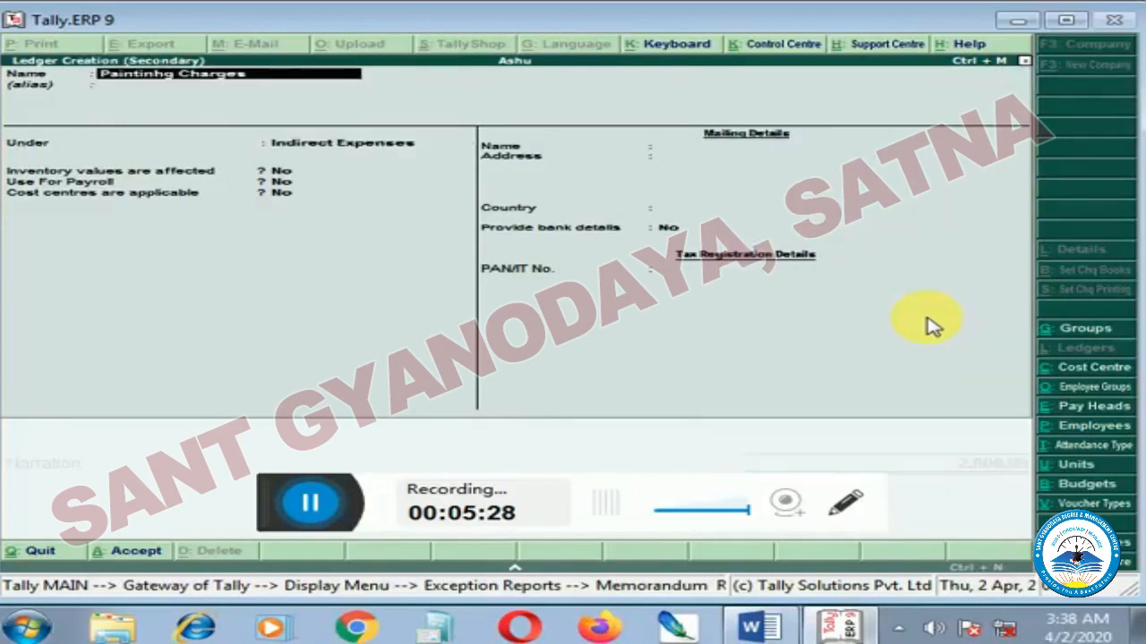
type("Paint")
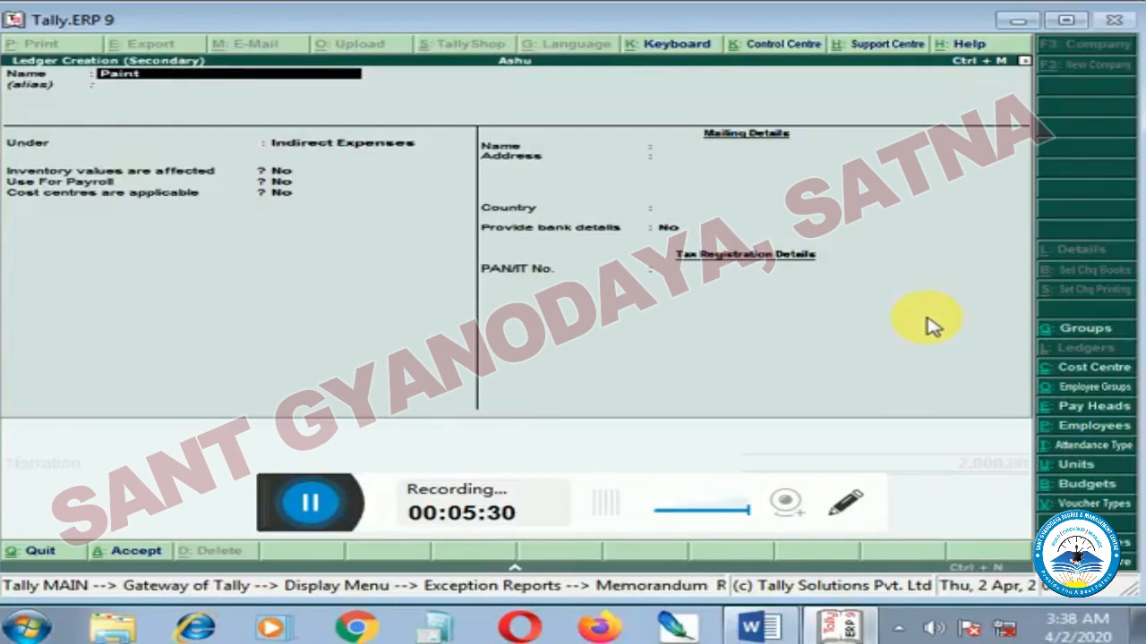
type("ing Charge")
key("BackSpace")
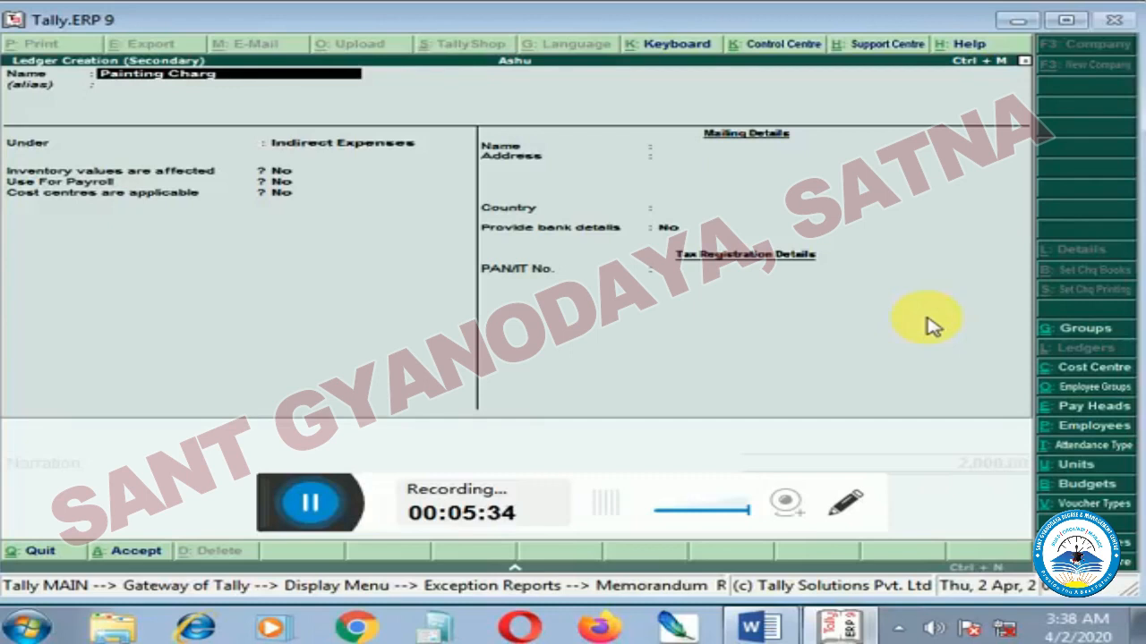
type("es")
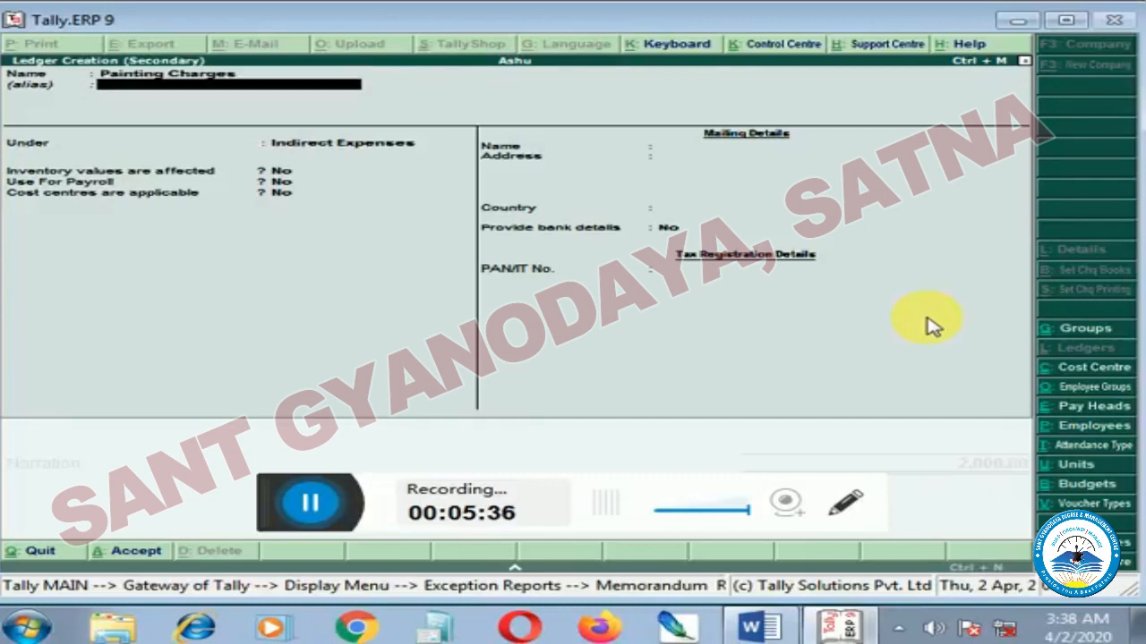
Place the Painting Charges ledger under Indirect Expenses without an alias, and save it into the payment voucher.
key("Return")
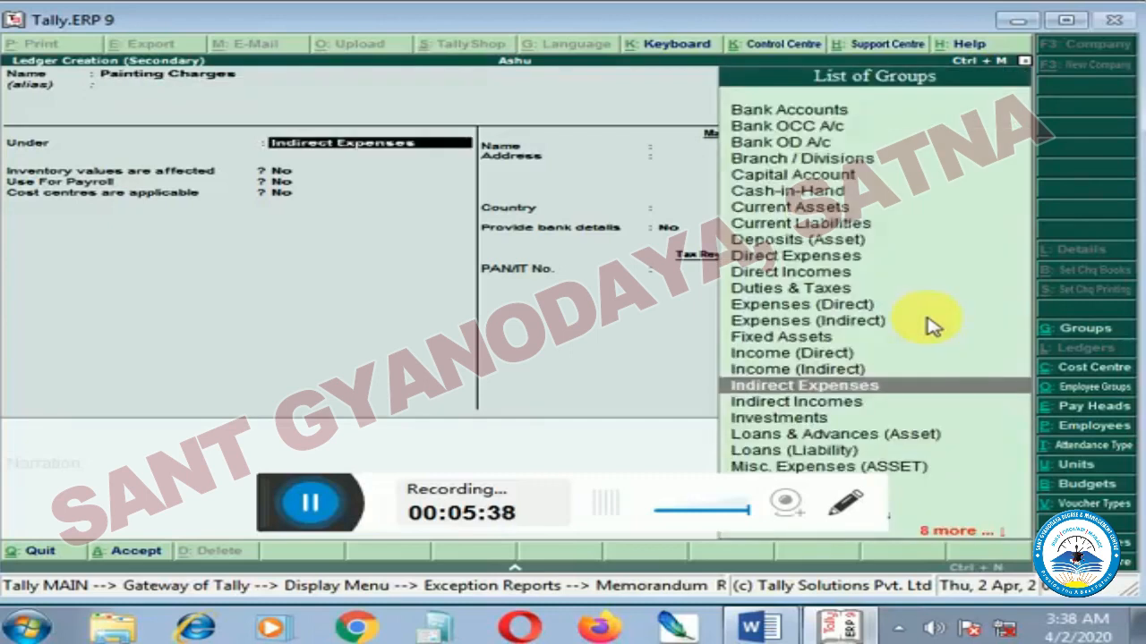
key("Return")
key("Return")
key("Return")
key("Return")
key("Return")
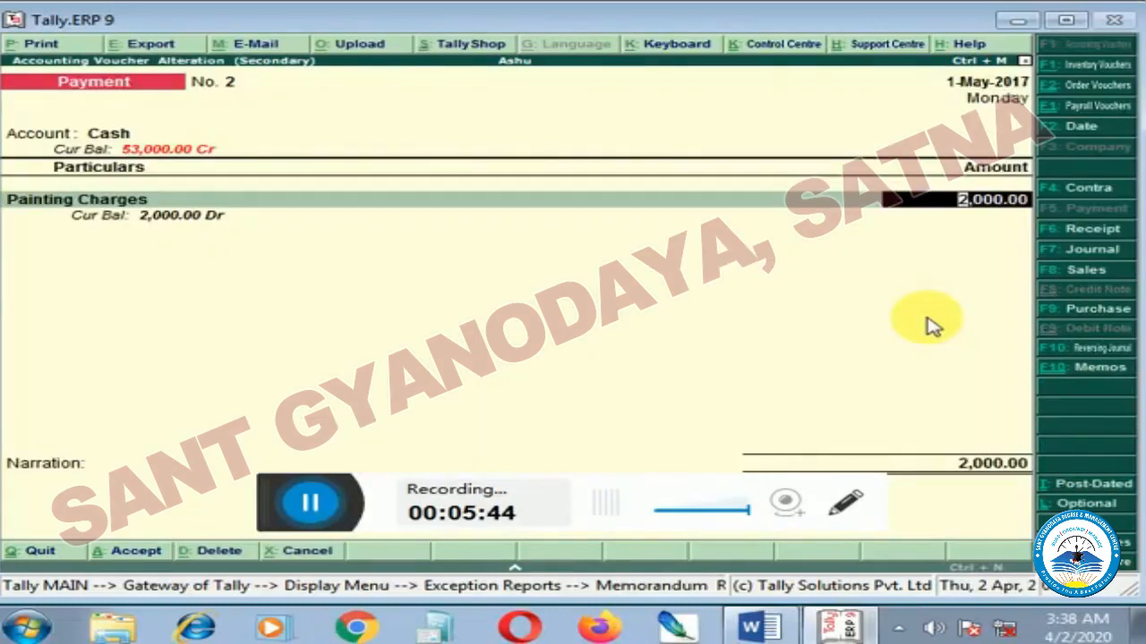
Set the Painting Charges amount to 1,500 and save the payment voucher without narration.
type("1,500")
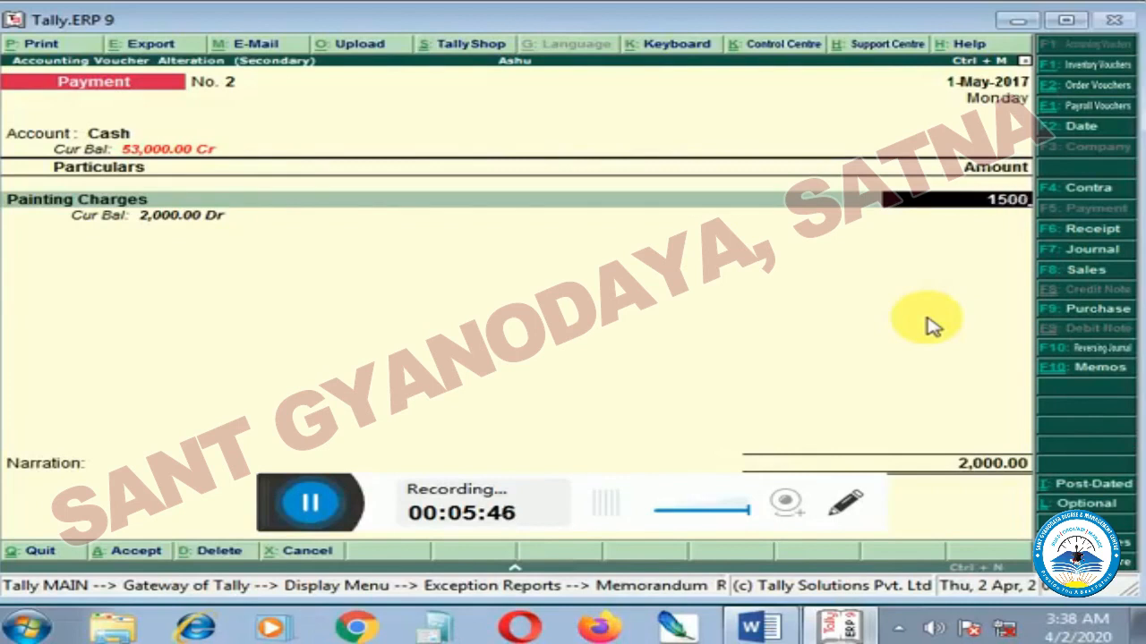
key("Return")
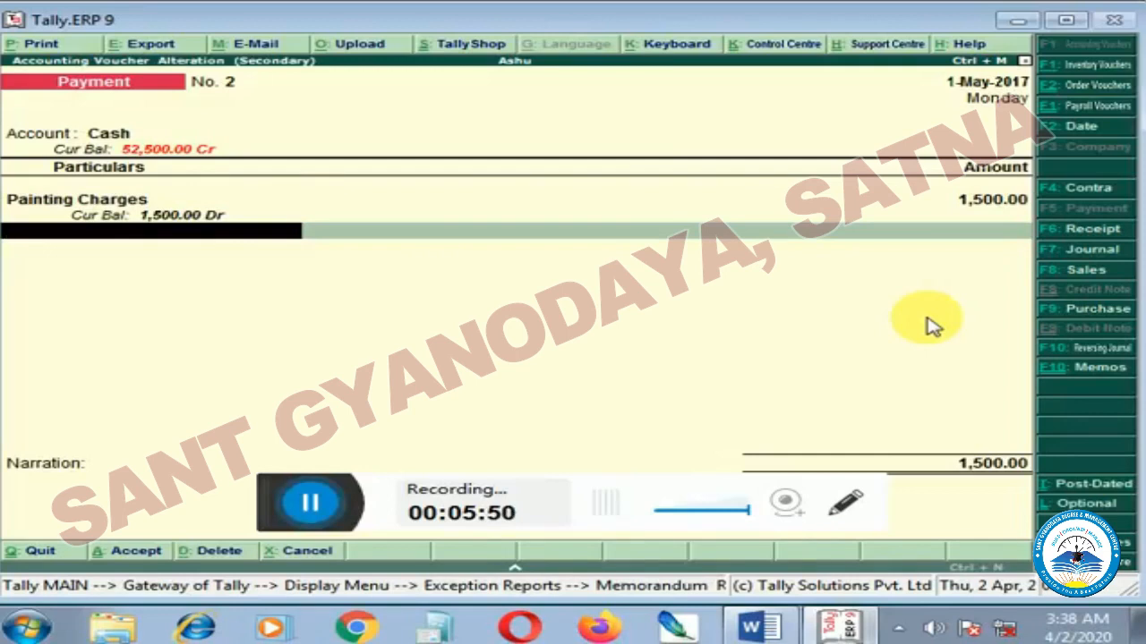
key("Return")
key("Return")
key("Return")
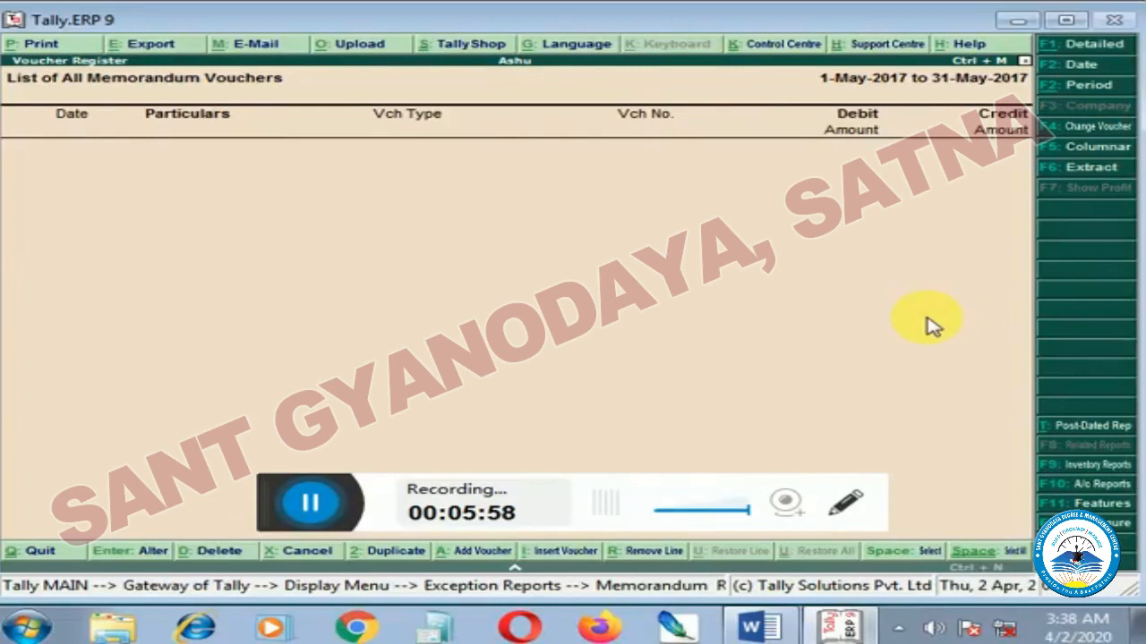
Leave the memorandum register and exception reports, and view the assets side of the Balance Sheet.
key("Escape")
key("Escape")
key("Escape")
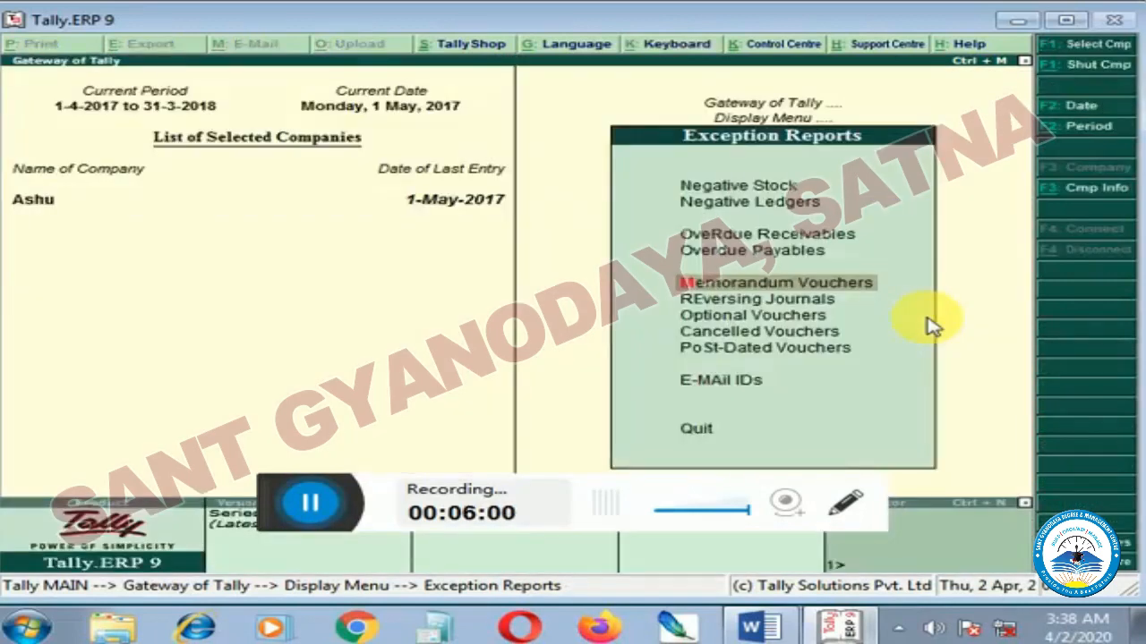
key("Escape")
key("Up")
key("Up")
key("Up")
key("Up")
key("Return")
key("Down")
key("Right")
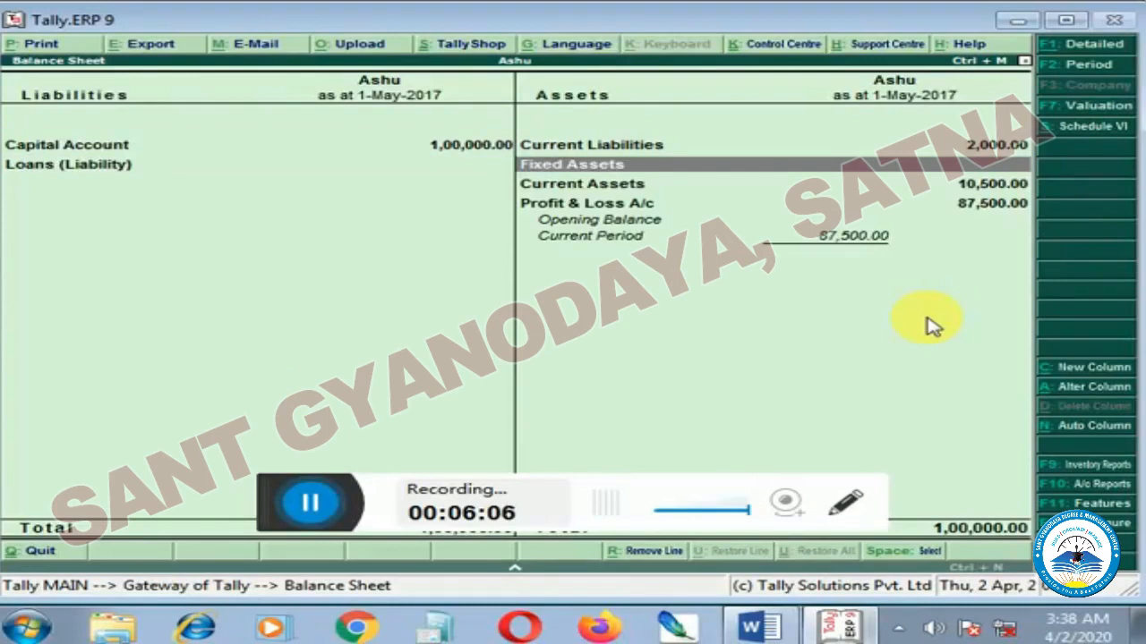
key("Up")
key("Down")
key("Up")
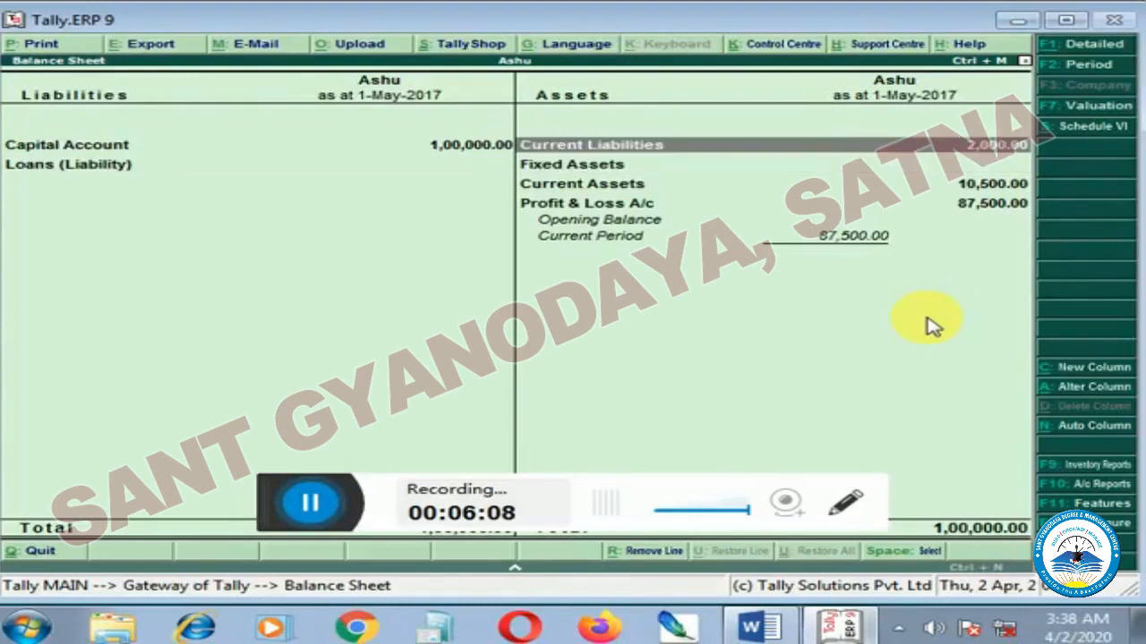
Examine the Cash ledger's May vouchers through Current Assets and Cash-in-Hand, and return to the Balance Sheet.
key("Down")
key("Down")
key("Return")
key("Down")
key("Down")
key("Return")
key("Return")
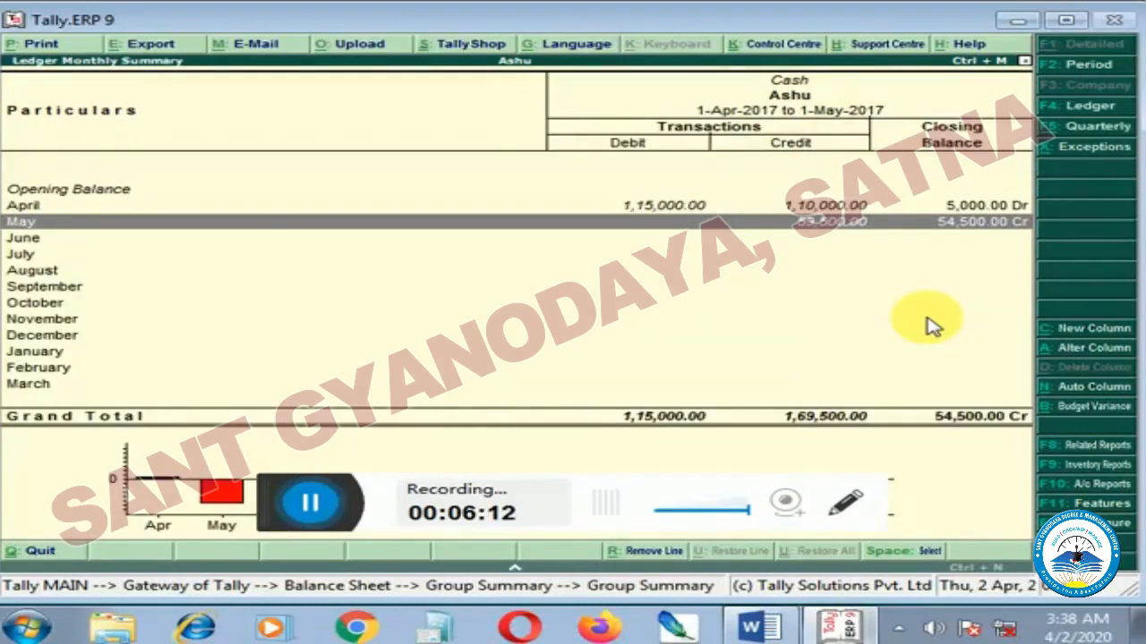
key("Return")
key("Down")
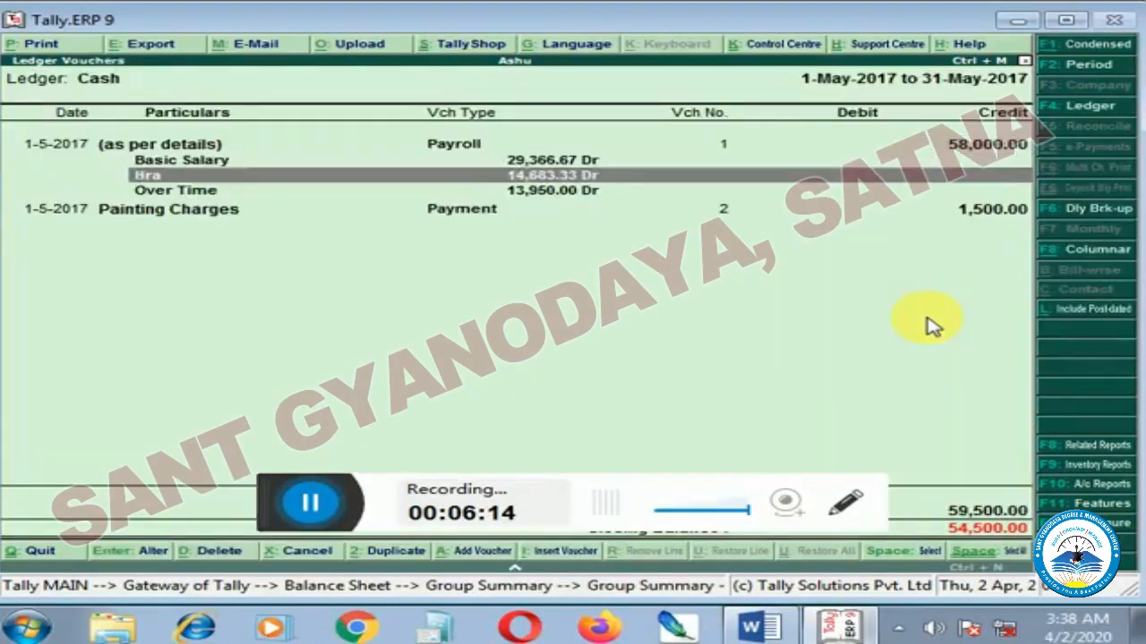
key("Down")
key("Down")
key("Down")
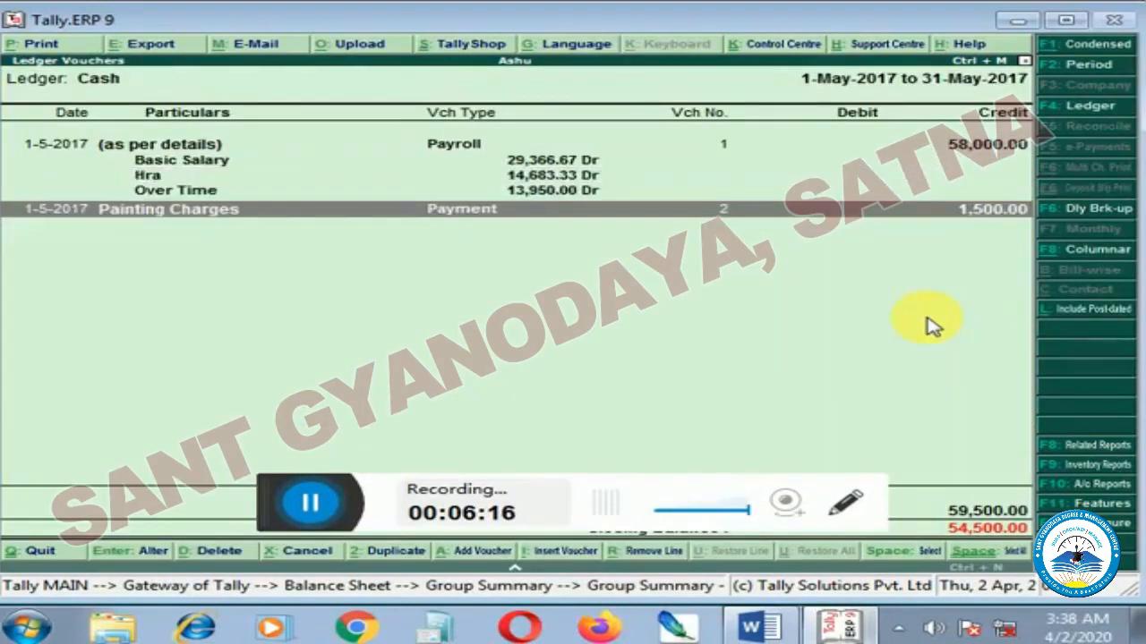
key("Escape")
key("Escape")
key("Escape")
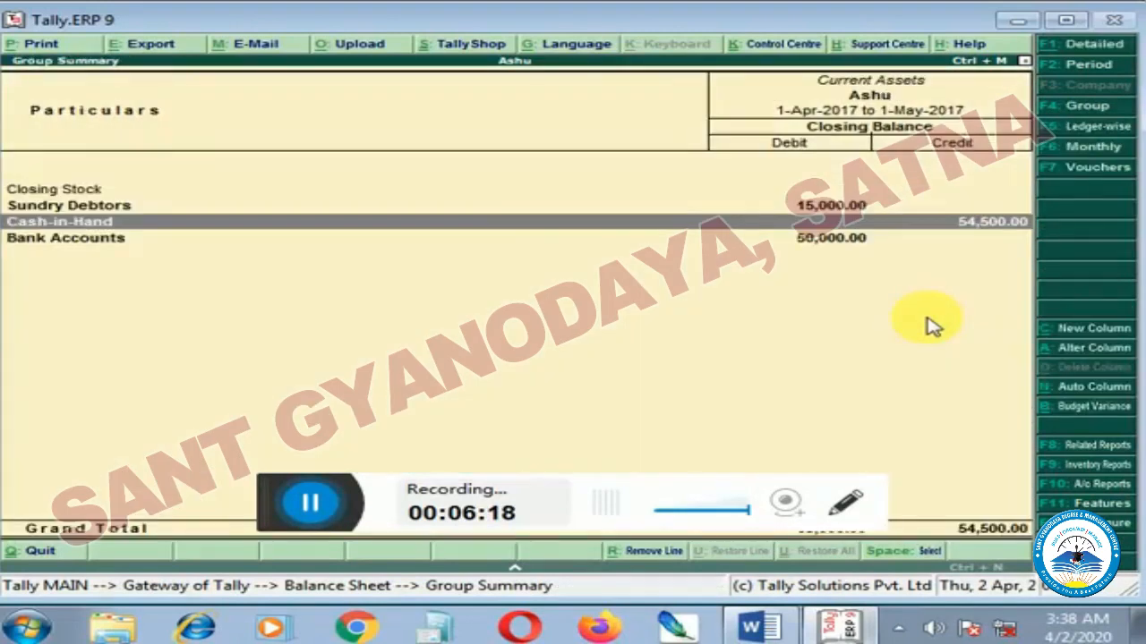
key("Escape")
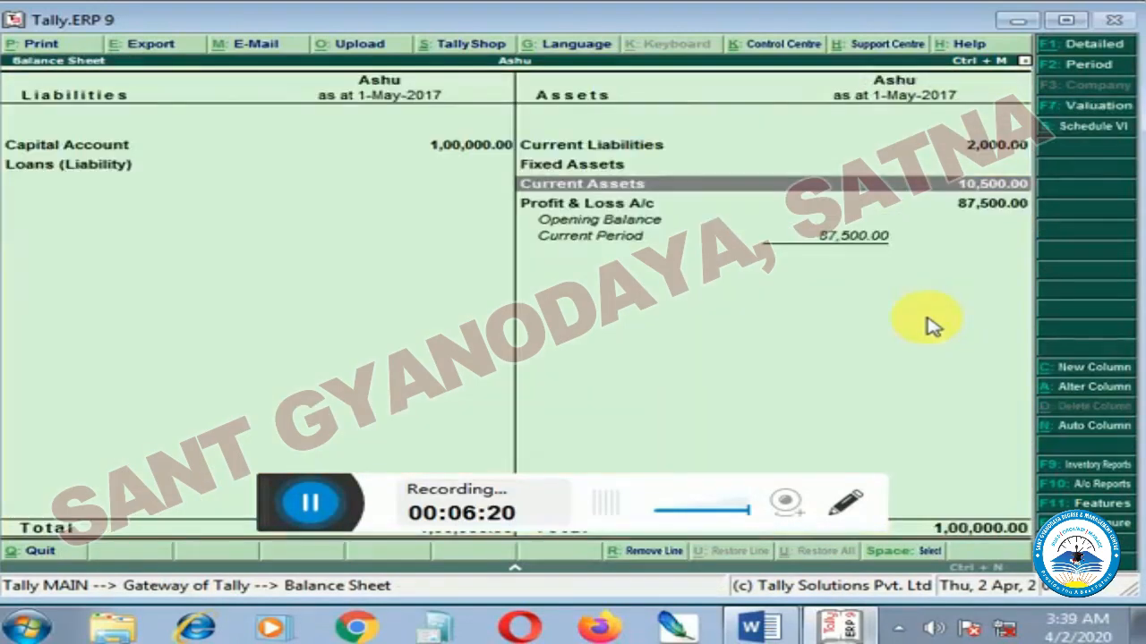
Examine the Indirect Expenses group through the Balance Sheet's Profit & Loss A/c, and return to the Gateway of Tally.
key("Down")
key("Return")
key("Down")
key("Down")
key("Down")
key("Down")
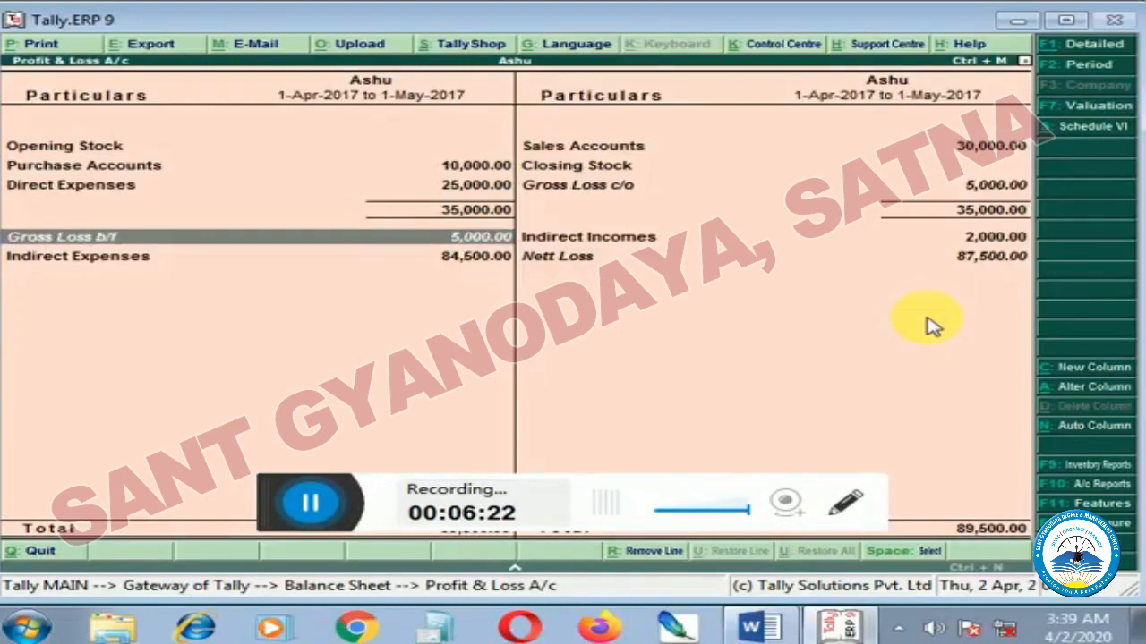
key("Return")
key("Down")
key("Down")
key("Down")
key("Down")
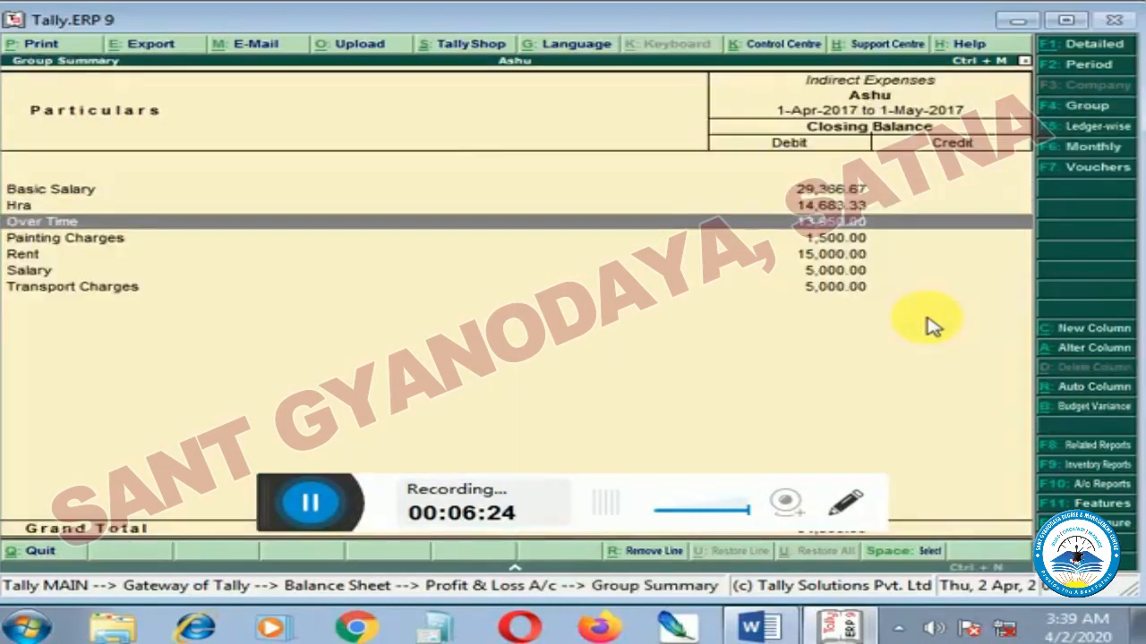
key("Up")
key("Escape")
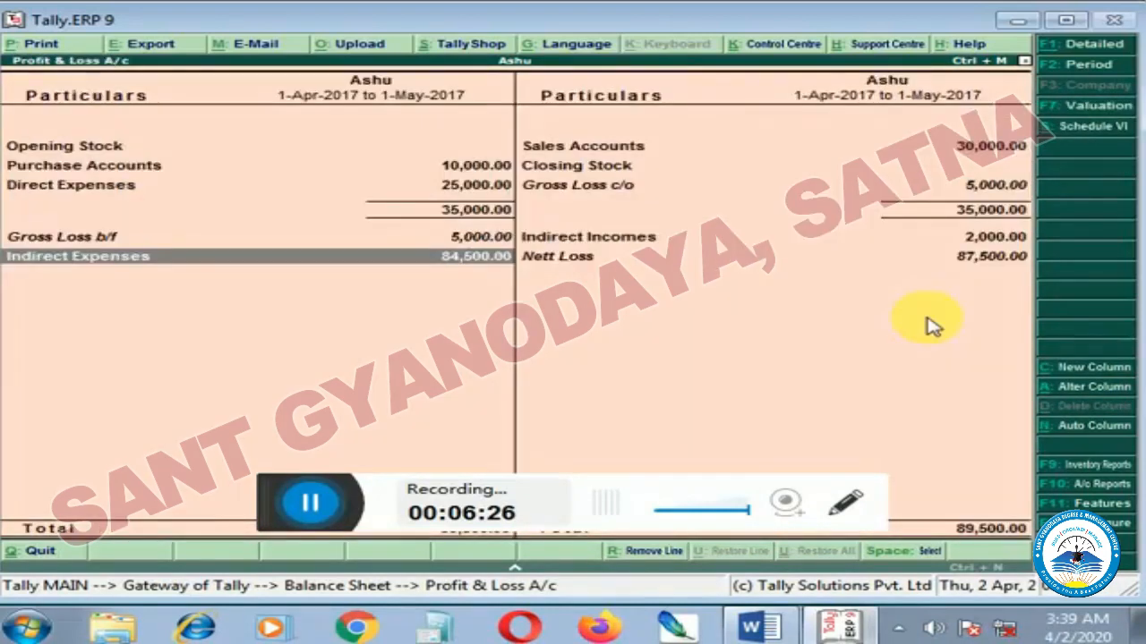
key("Escape")
key("Escape")
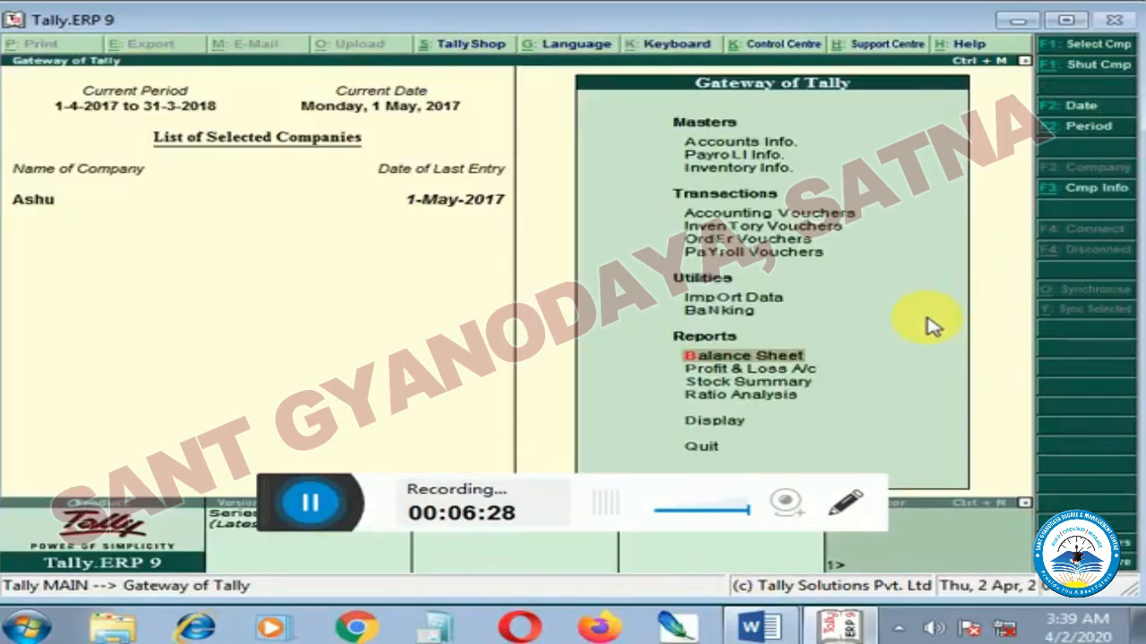